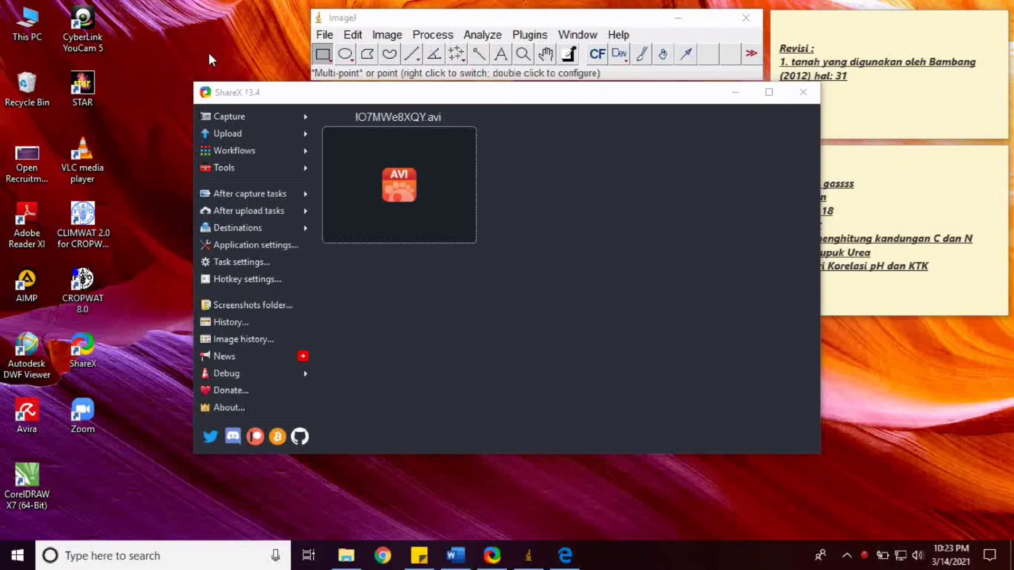
Open the root photo IMG_20210314_202100.jpg in ImageJ and arrange the image and toolbar windows side by side.
click(728, 102)
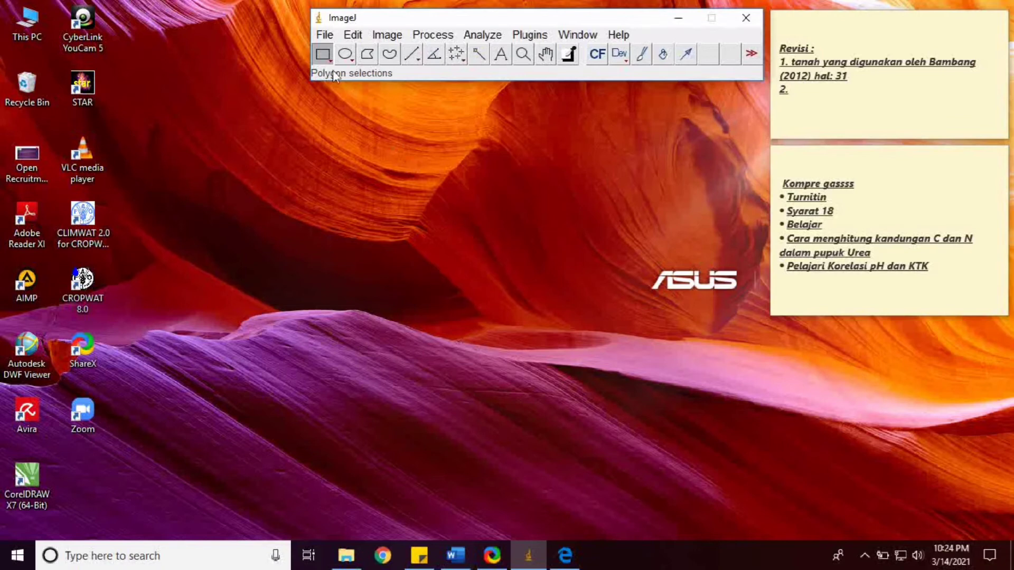
click(325, 36)
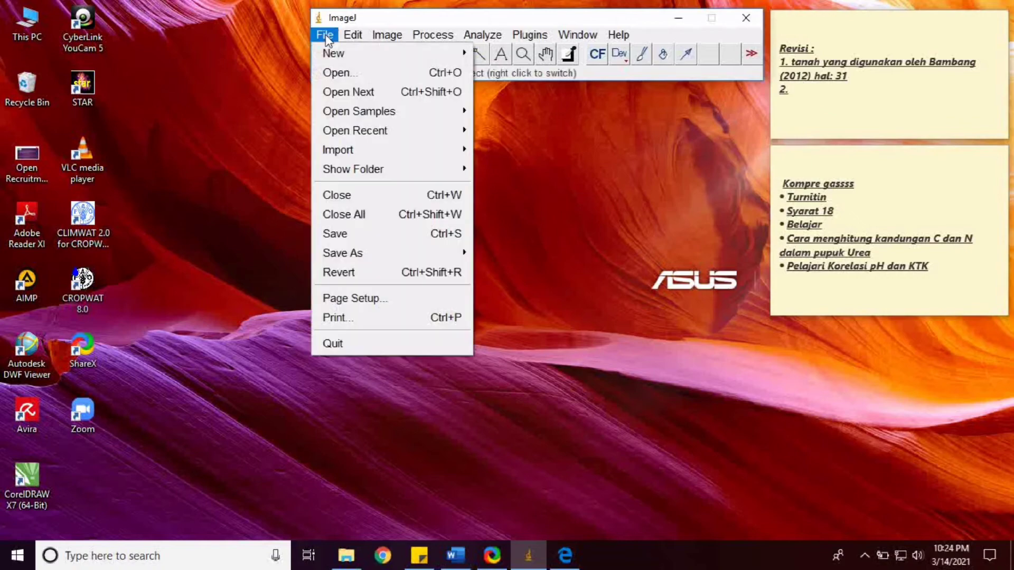
click(345, 76)
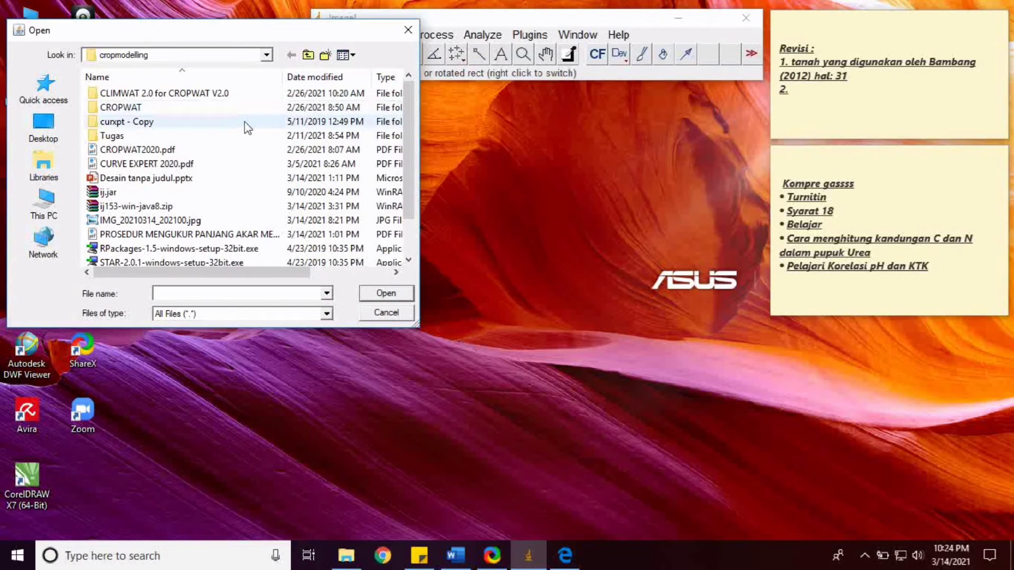
click(165, 224)
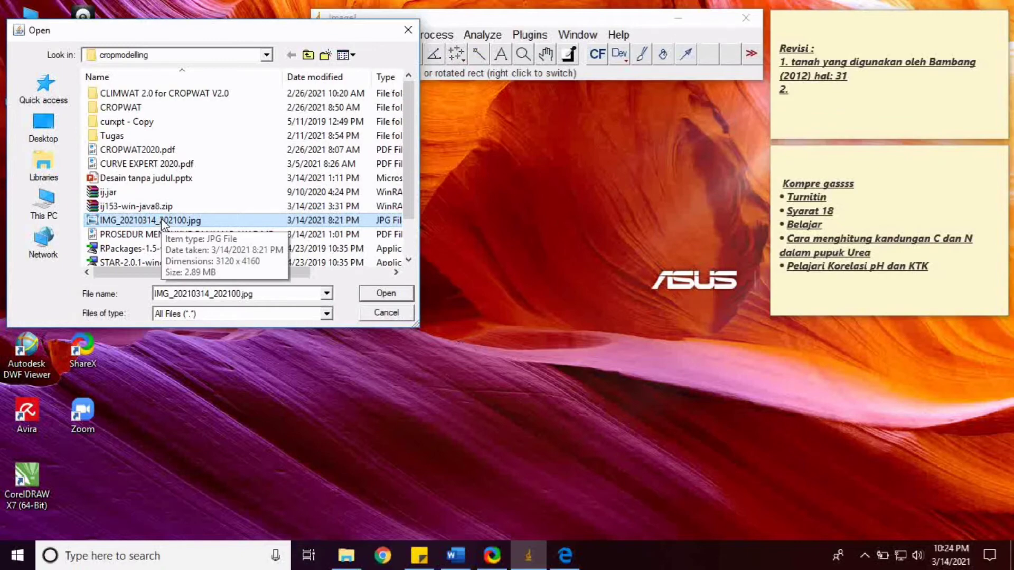
click(385, 296)
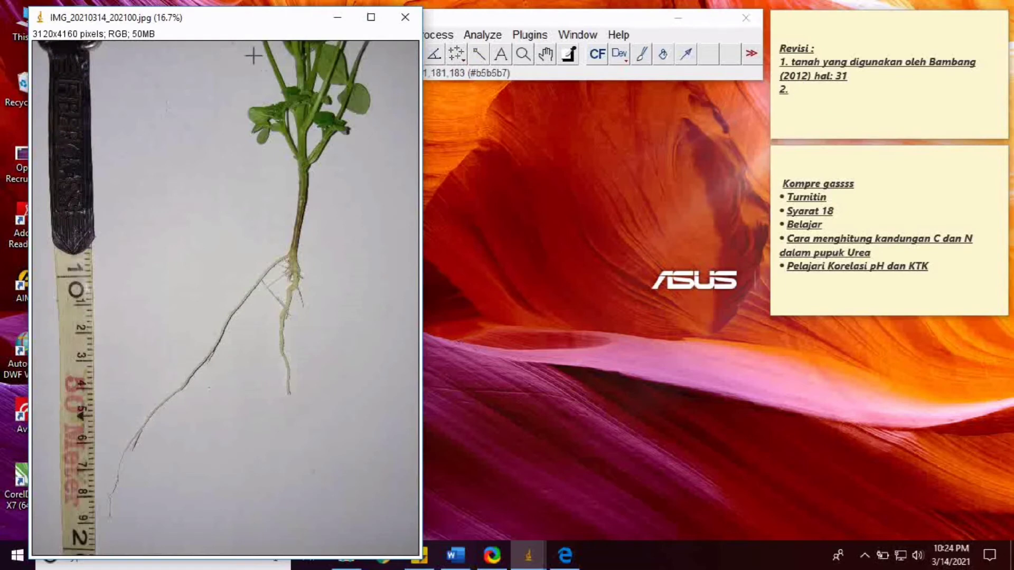
drag(249, 26, 222, 21)
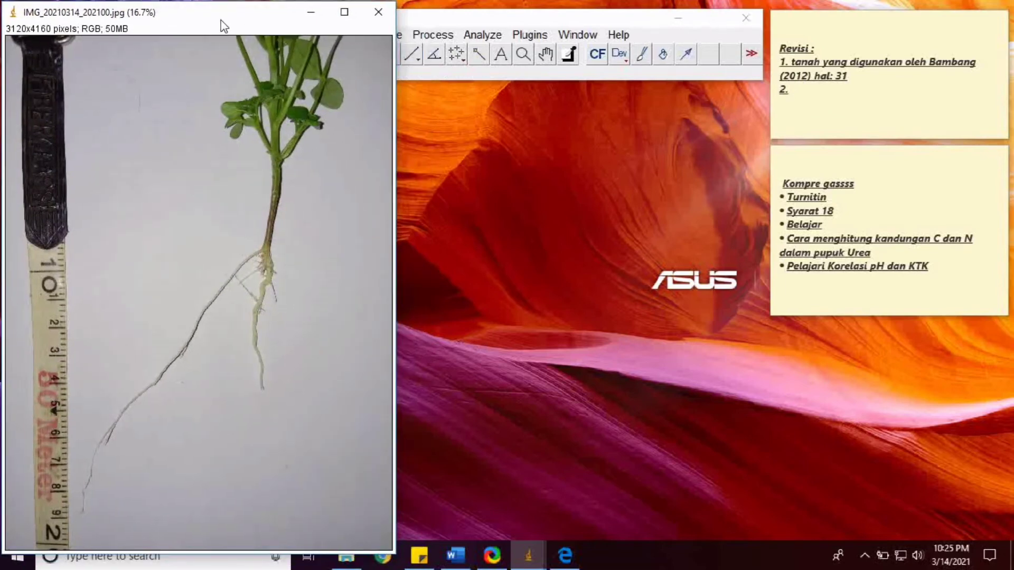
drag(438, 19, 525, 20)
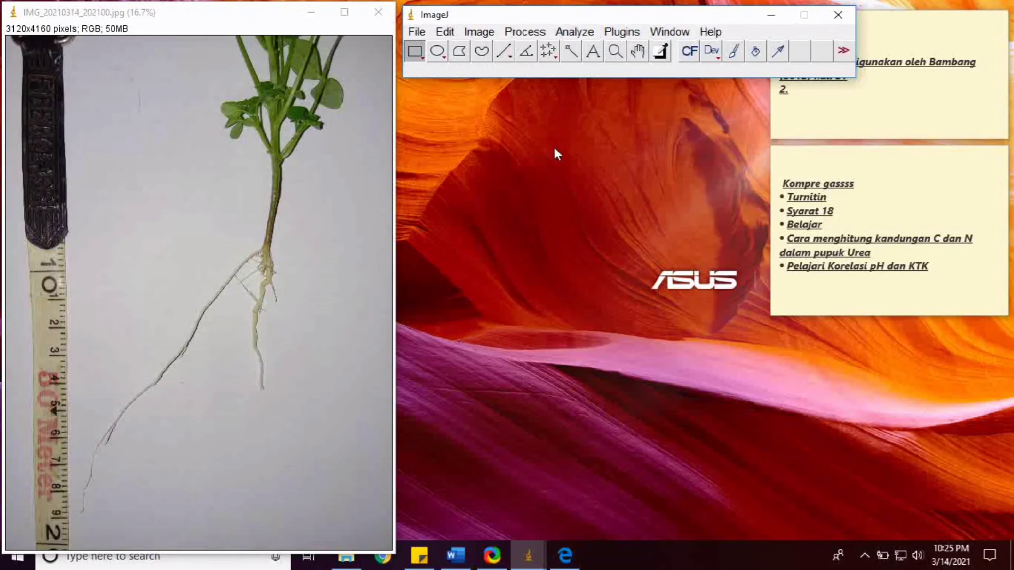
Draw a straight line about 222 pixels long on the measuring tape between the 1 and 2 cm marks.
click(504, 53)
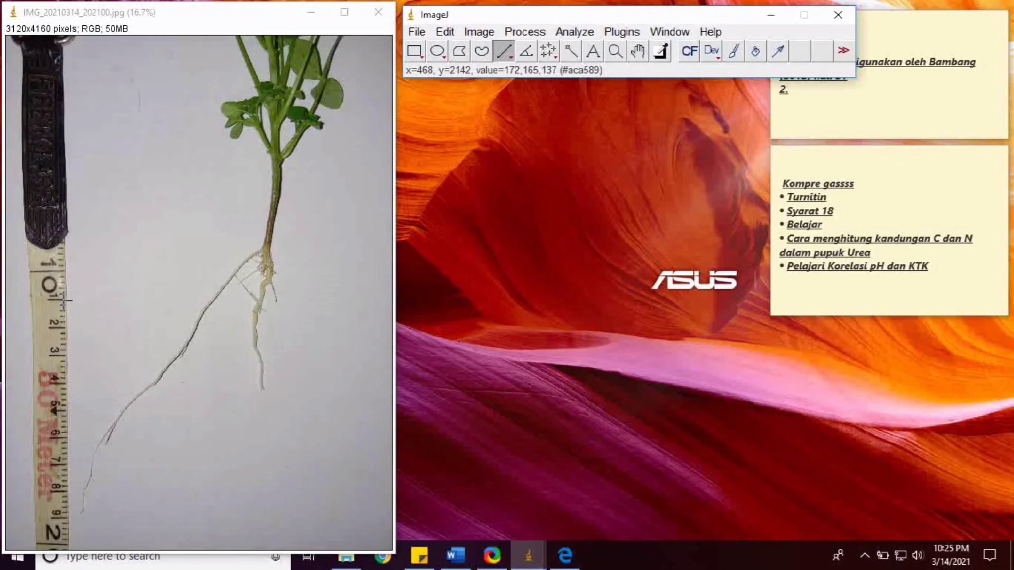
drag(64, 301, 64, 327)
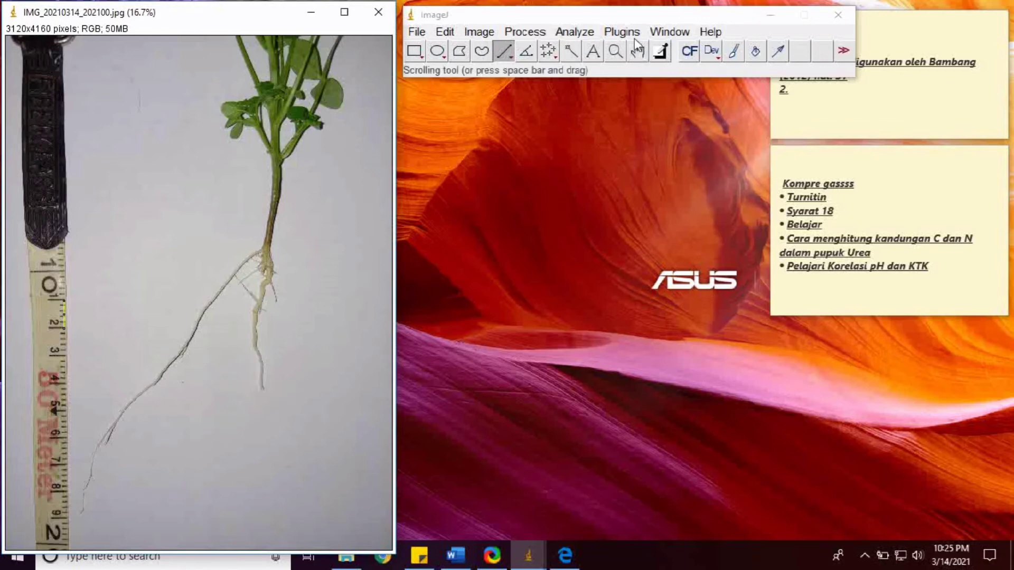
click(625, 20)
drag(625, 16, 625, 12)
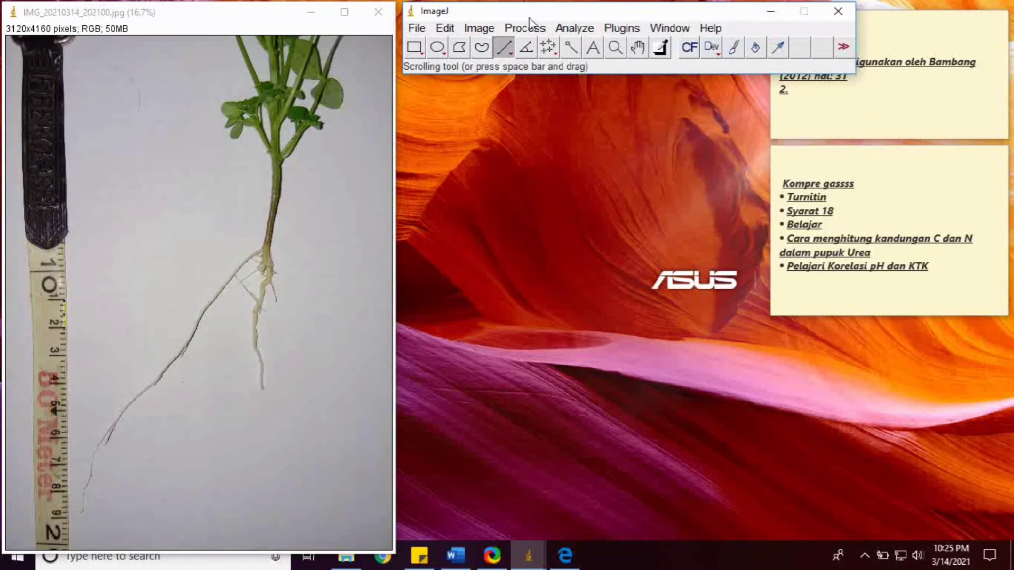
Set the image scale so that the drawn reference line equals a known distance of 1 cm.
click(566, 33)
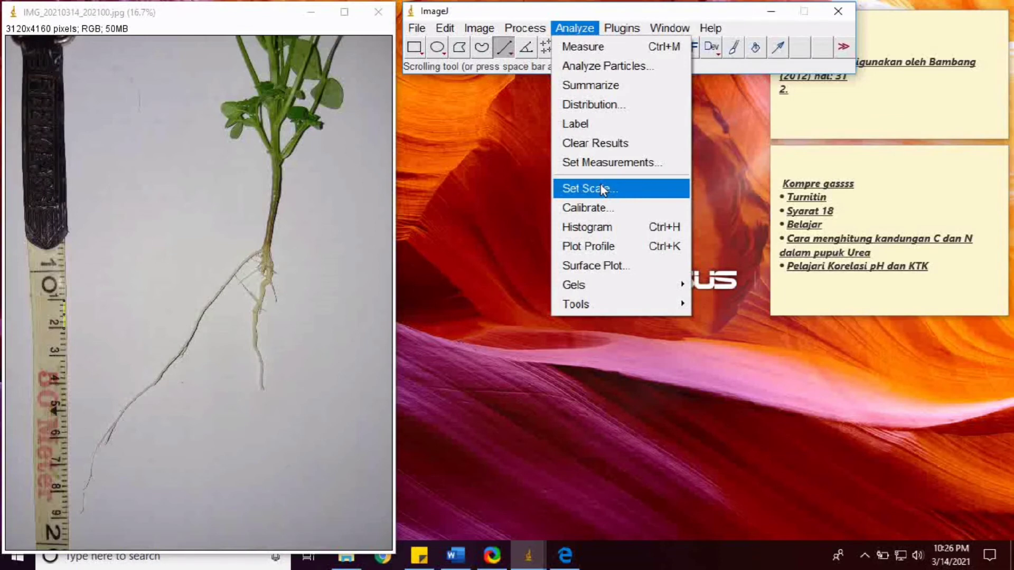
click(609, 144)
click(575, 28)
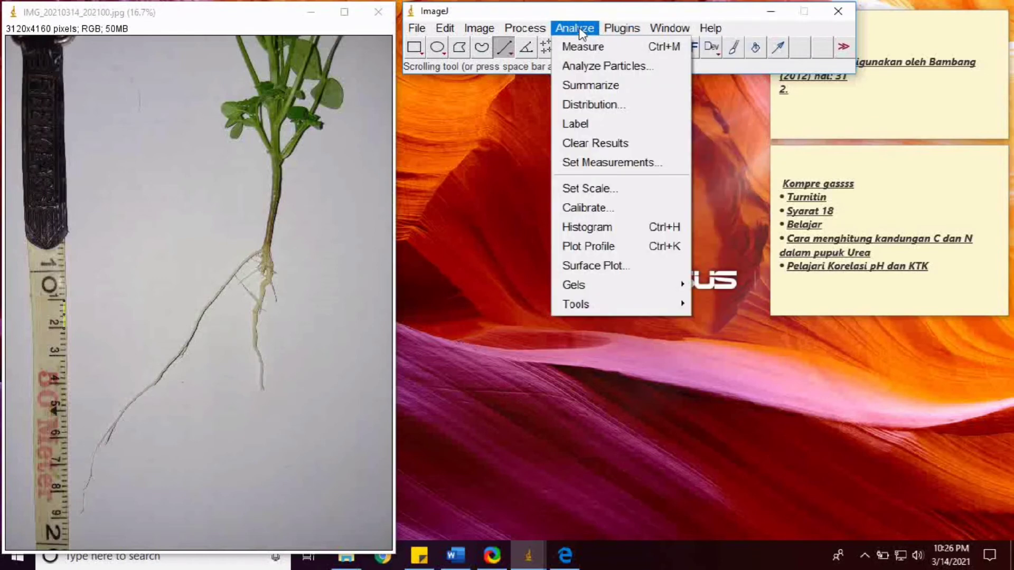
click(581, 32)
click(581, 33)
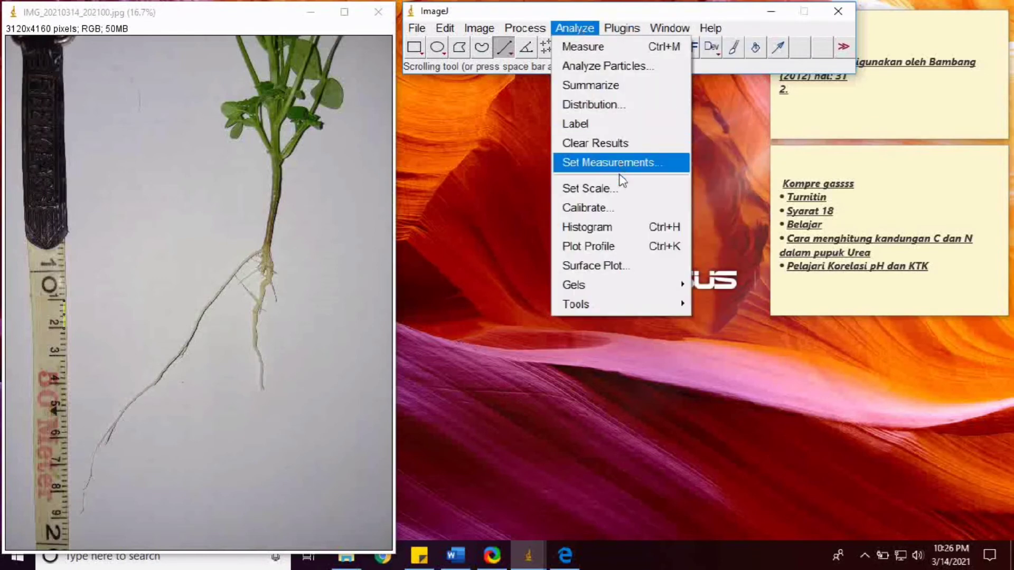
click(622, 192)
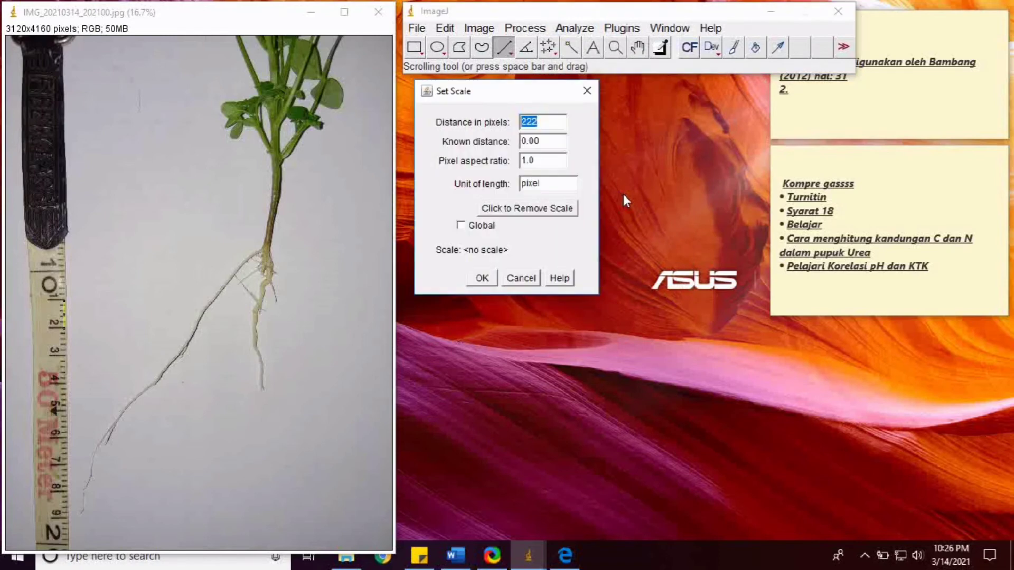
click(549, 123)
click(551, 144)
text(1)
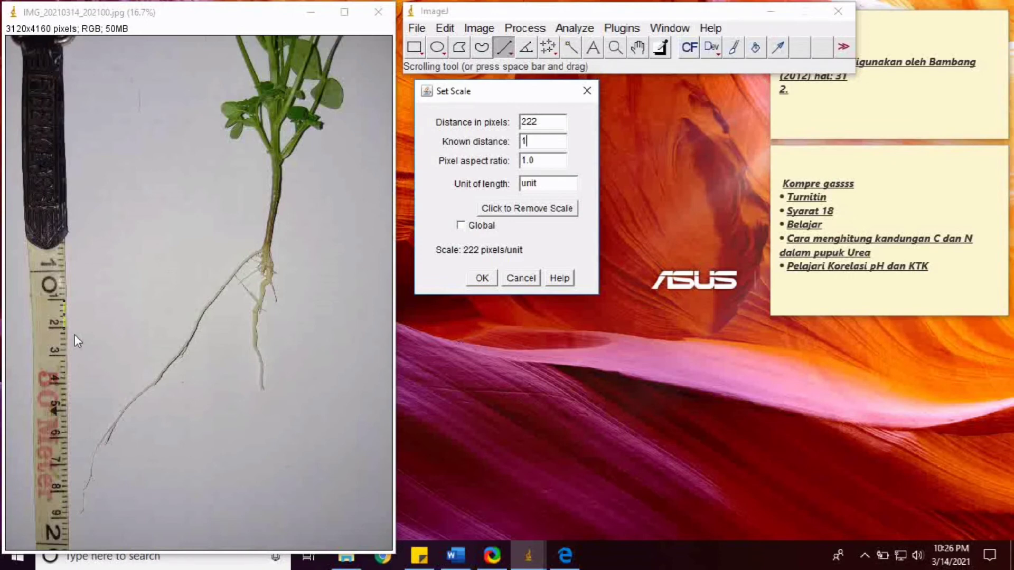
click(548, 185)
text(cm)
click(482, 277)
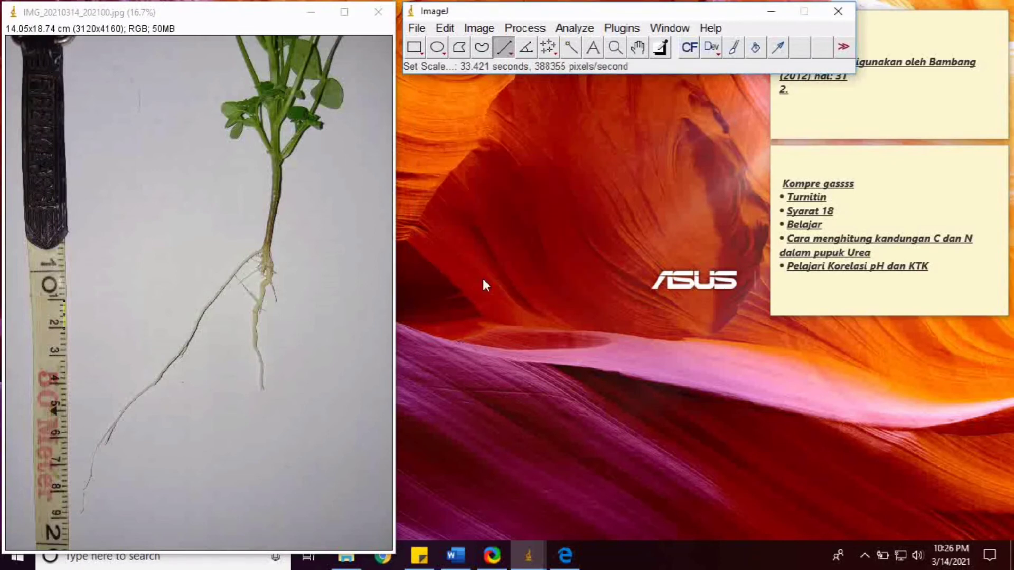
Open the ROI Manager with Show All and Labels enabled and place it clear of the photo.
click(581, 32)
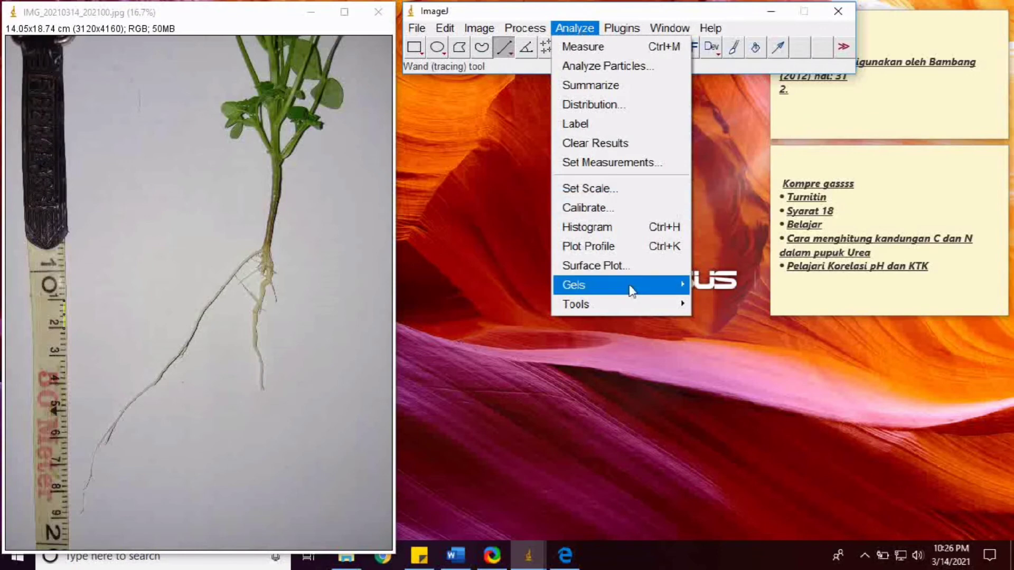
mouse_move(629, 305)
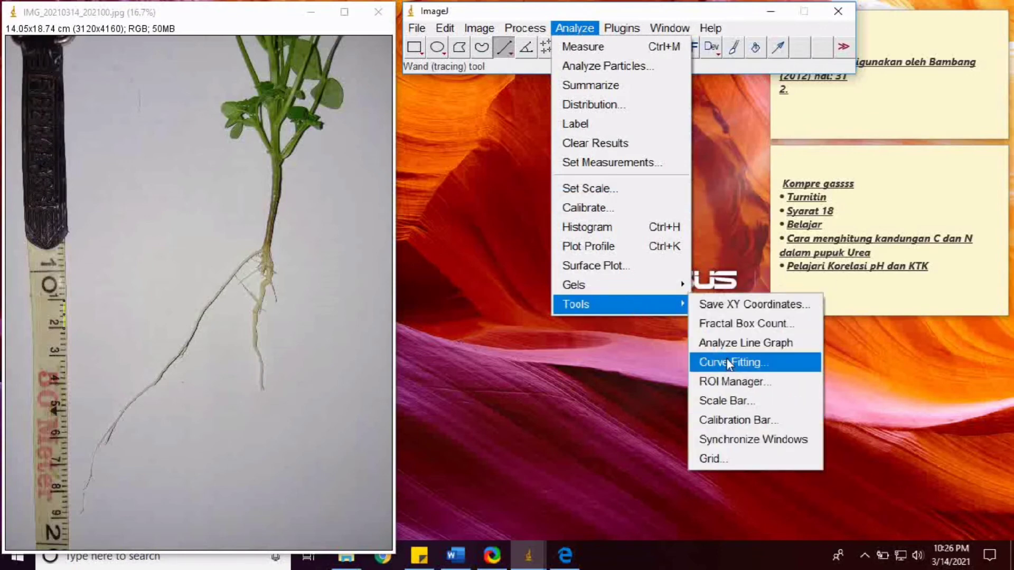
click(733, 383)
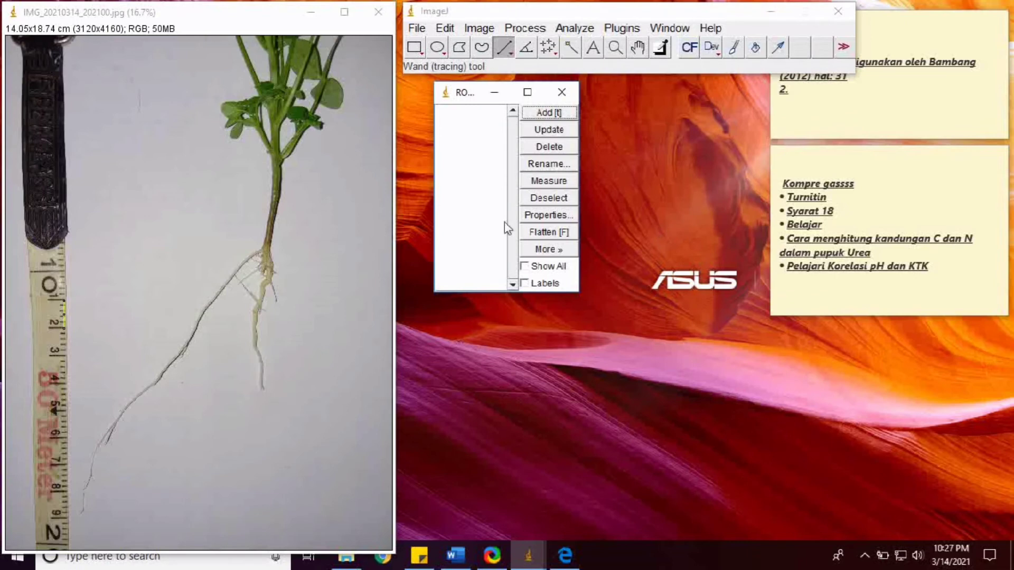
click(524, 267)
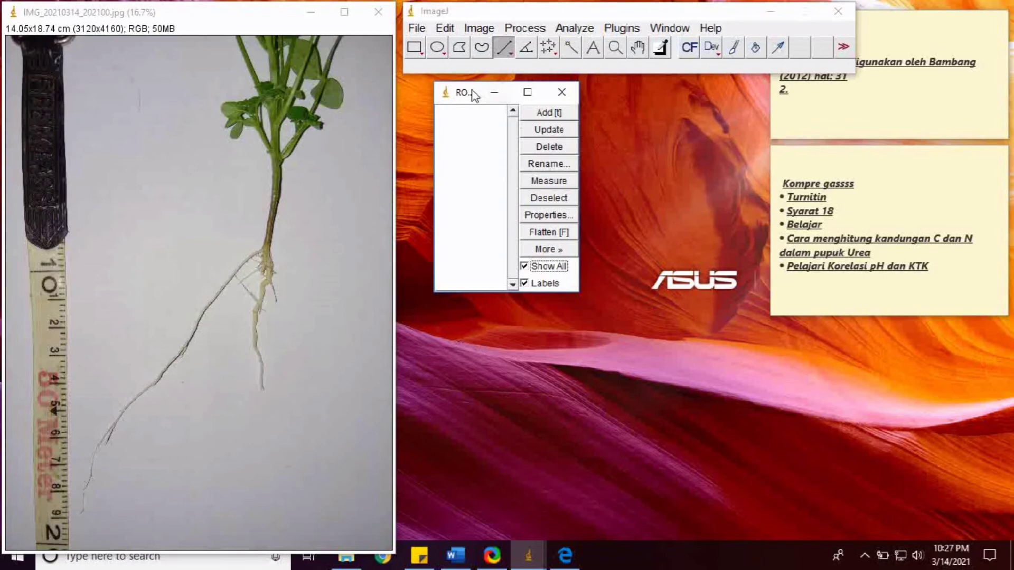
drag(468, 98, 638, 270)
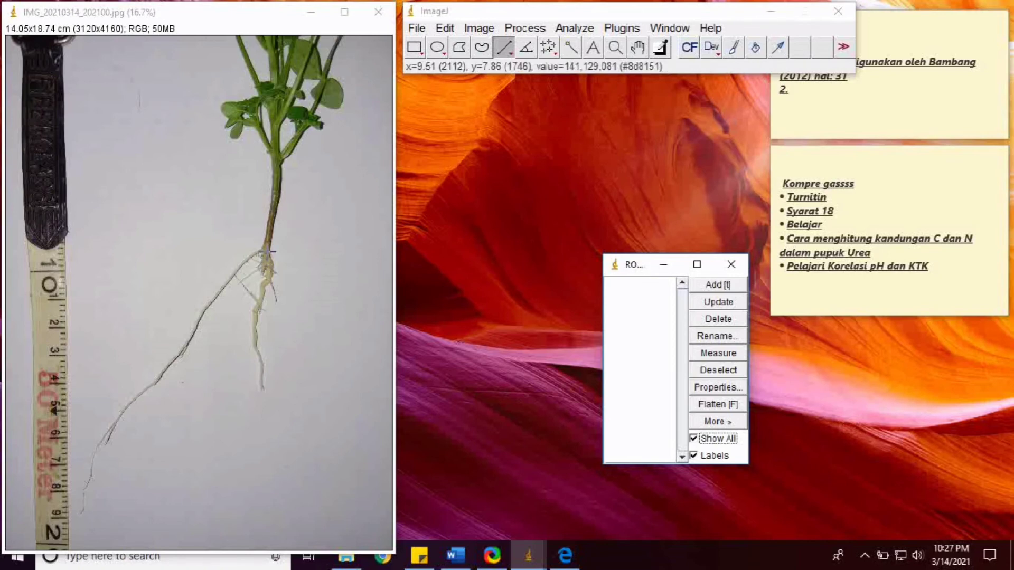
Trace the long lateral root from stem base to tip with a freehand line about 12.4 cm long and add it to the ROI Manager.
click(641, 45)
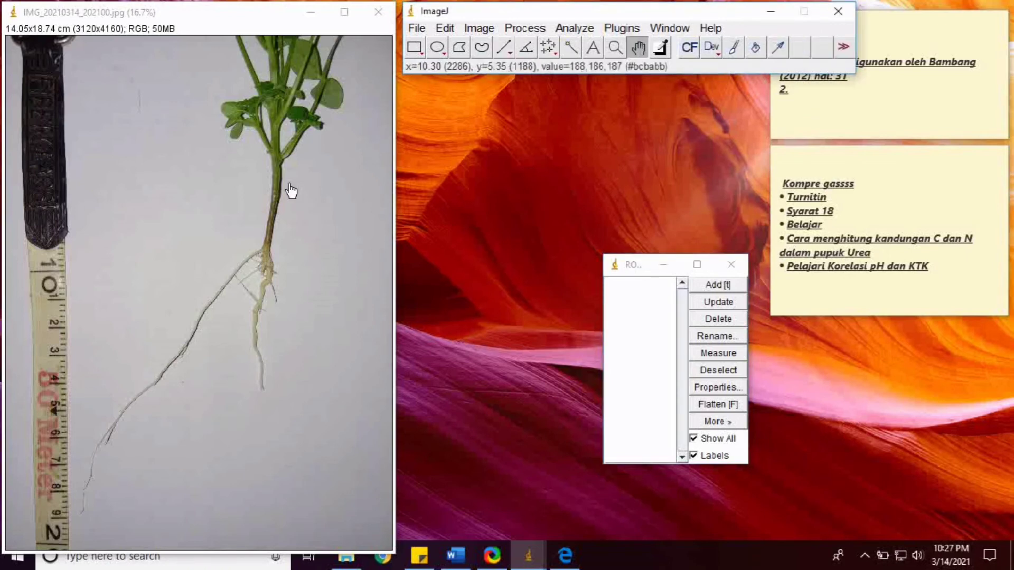
click(232, 203)
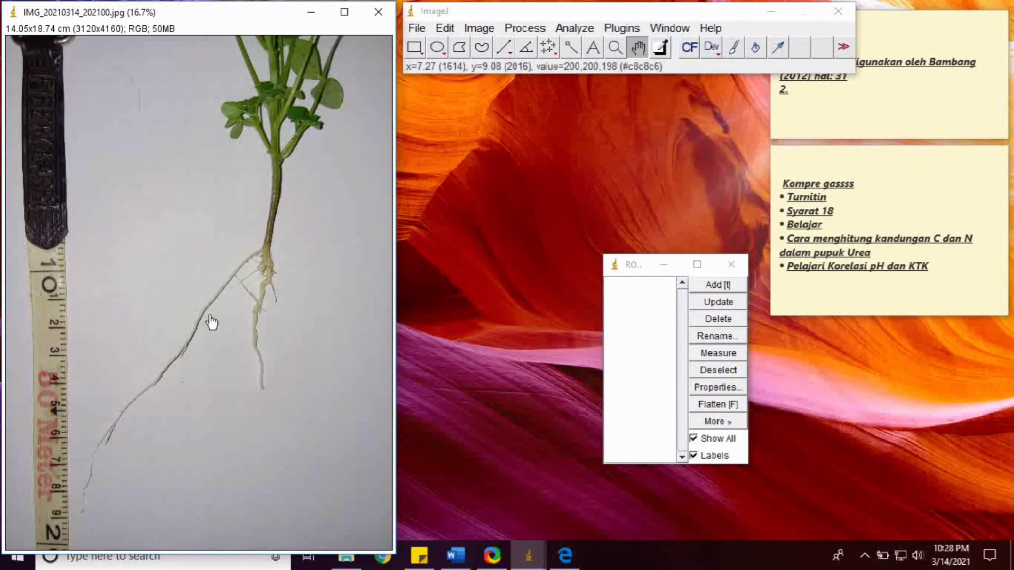
scroll(211, 322, up, 1)
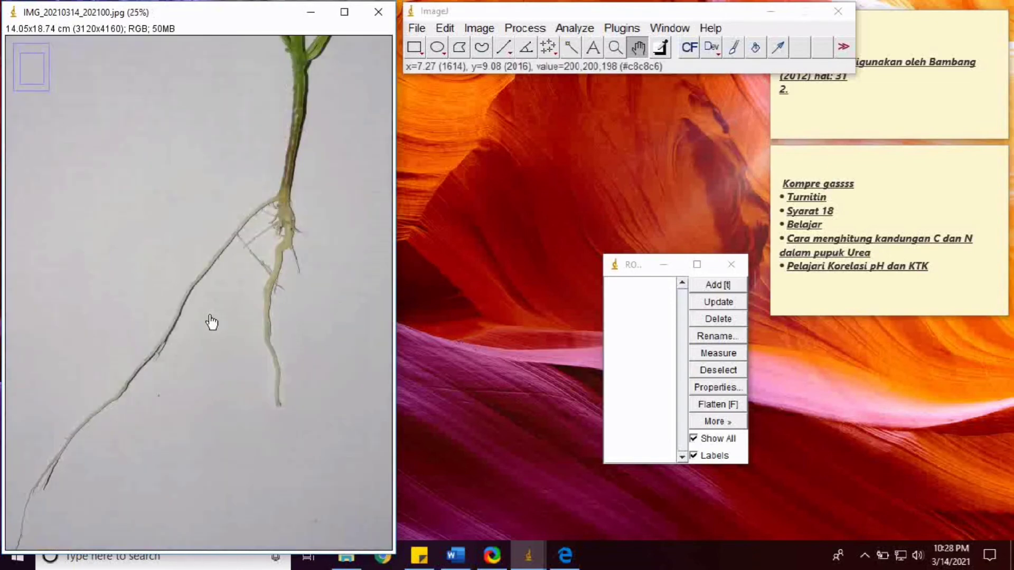
drag(211, 322, 283, 139)
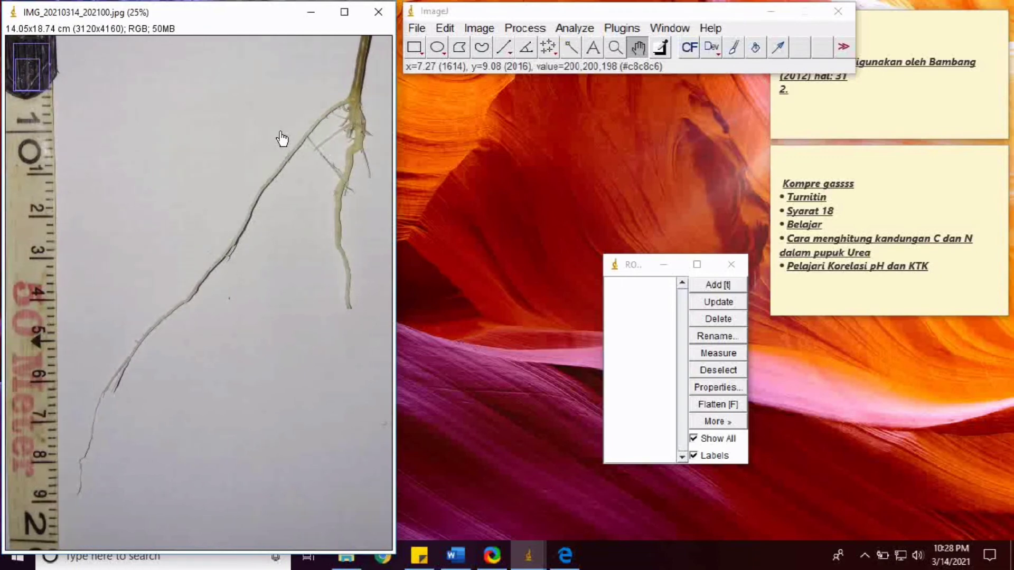
right_click(509, 52)
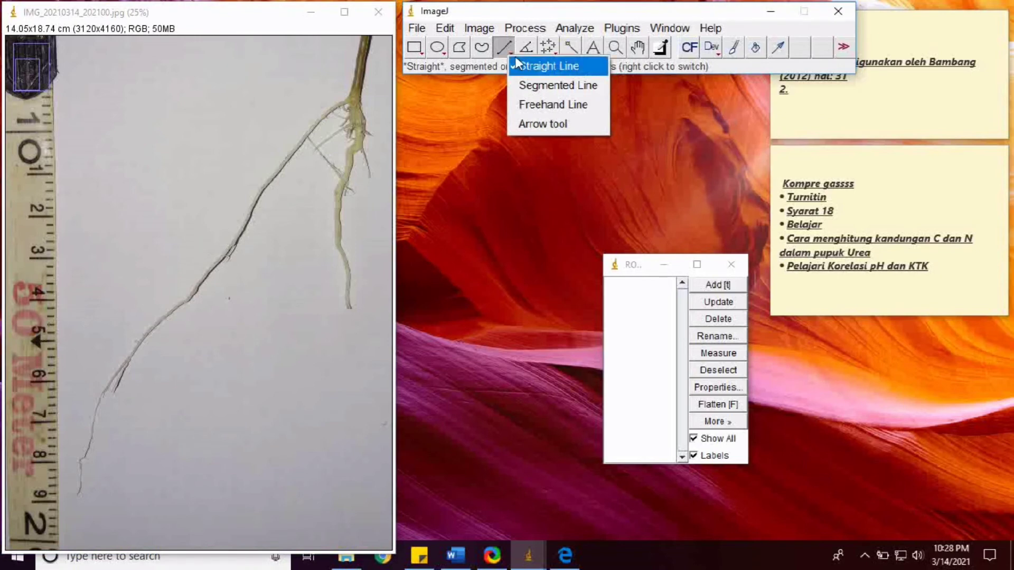
click(549, 106)
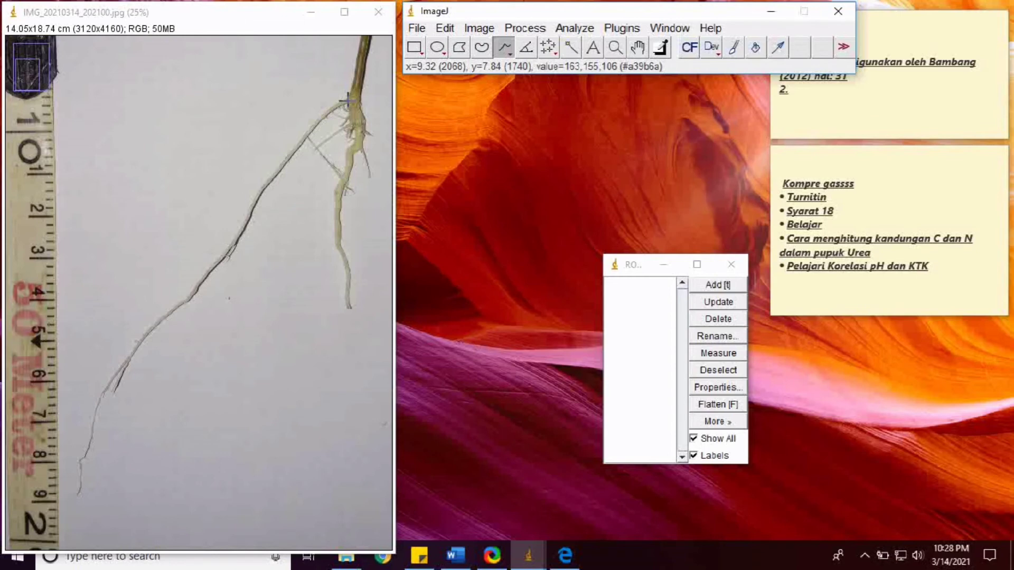
mouse_move(347, 100)
mouse_down()
mouse_move(284, 162)
mouse_move(191, 299)
mouse_move(124, 354)
mouse_move(97, 398)
mouse_move(77, 493)
mouse_up()
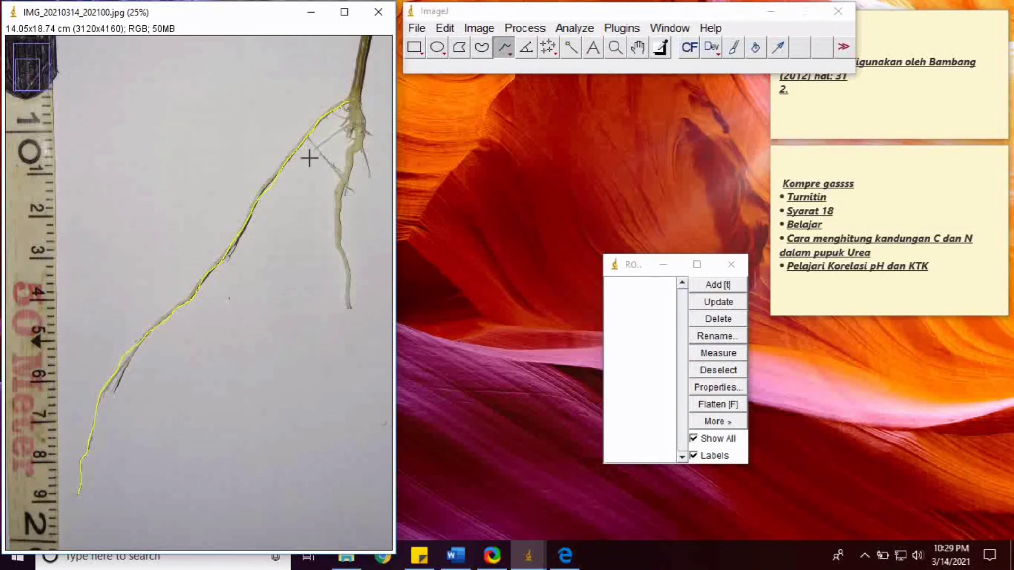
click(614, 265)
key(Escape)
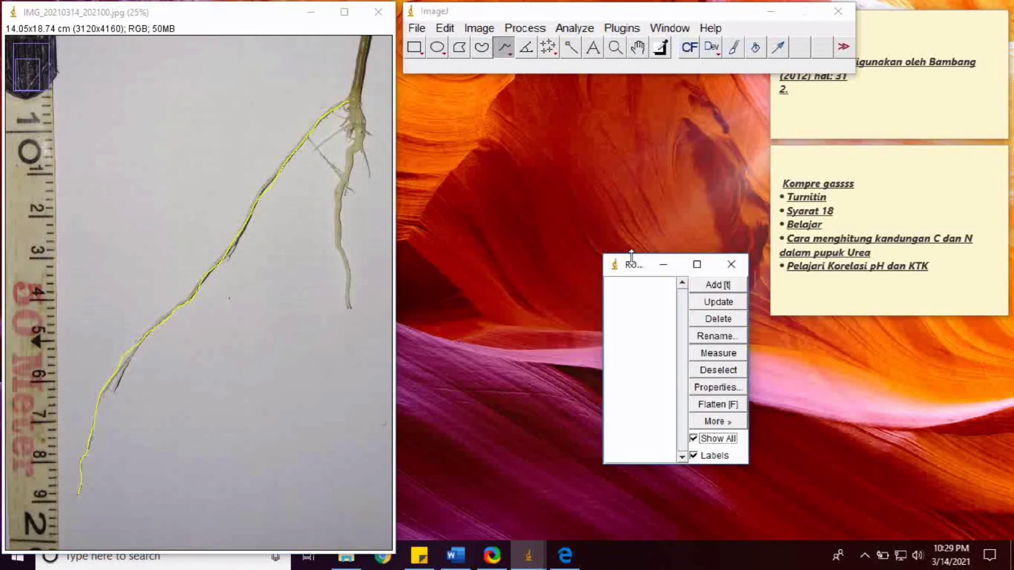
click(712, 285)
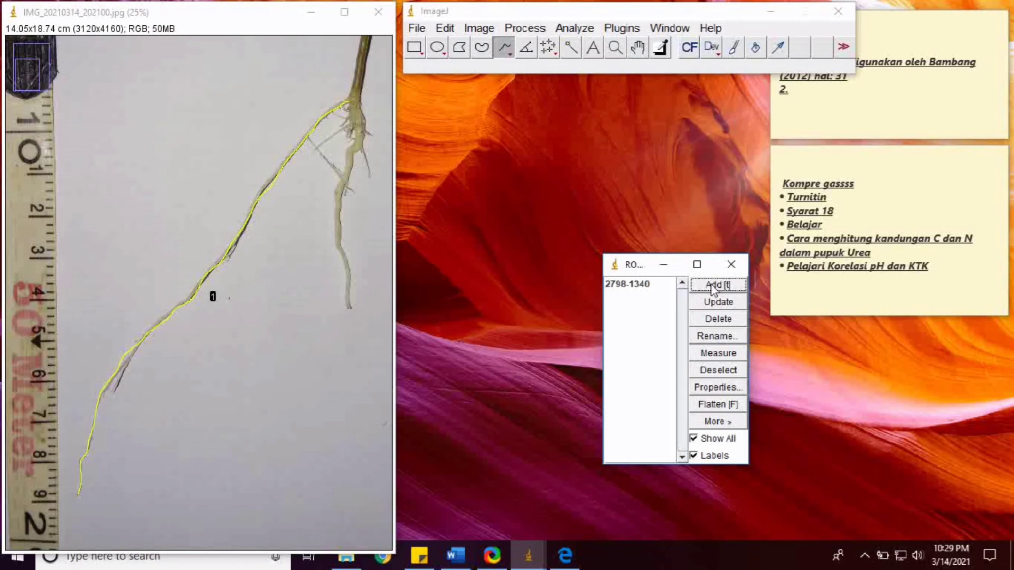
Trace the shorter main root from stem base to tip with a freehand line about 5.3 cm long and add it to the ROI Manager.
click(343, 132)
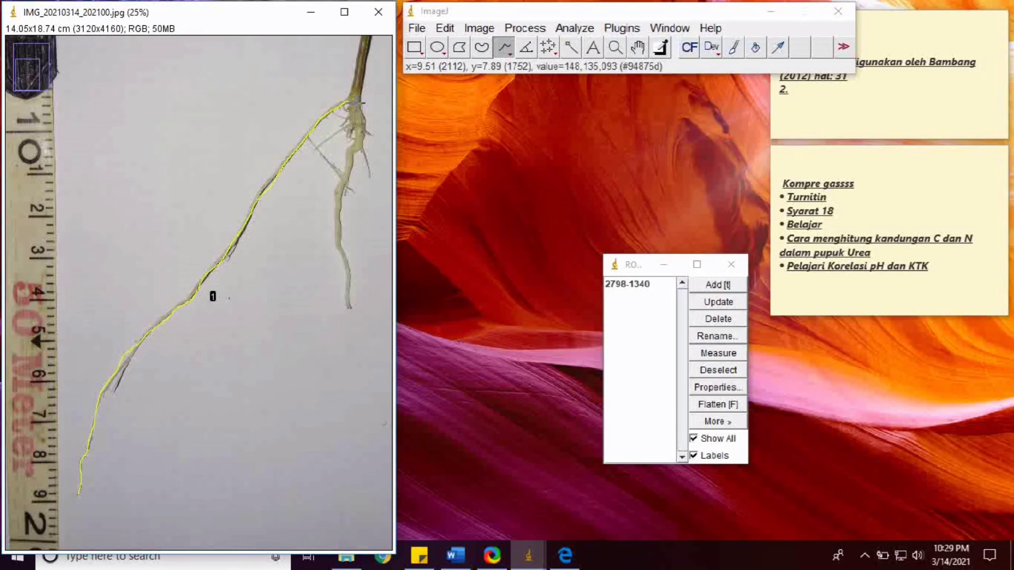
mouse_move(356, 104)
mouse_down()
mouse_move(337, 232)
mouse_move(347, 309)
mouse_up()
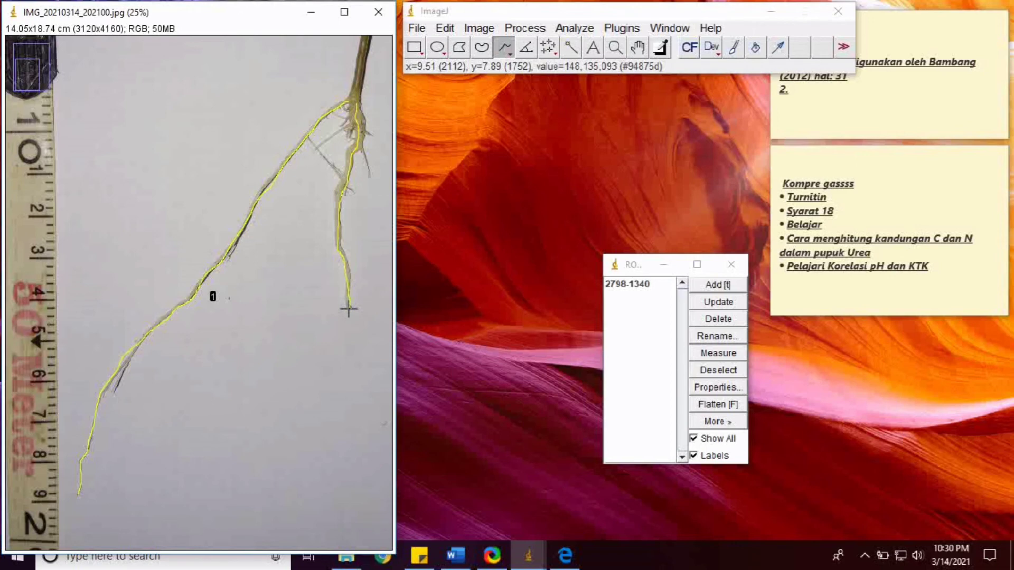
click(713, 288)
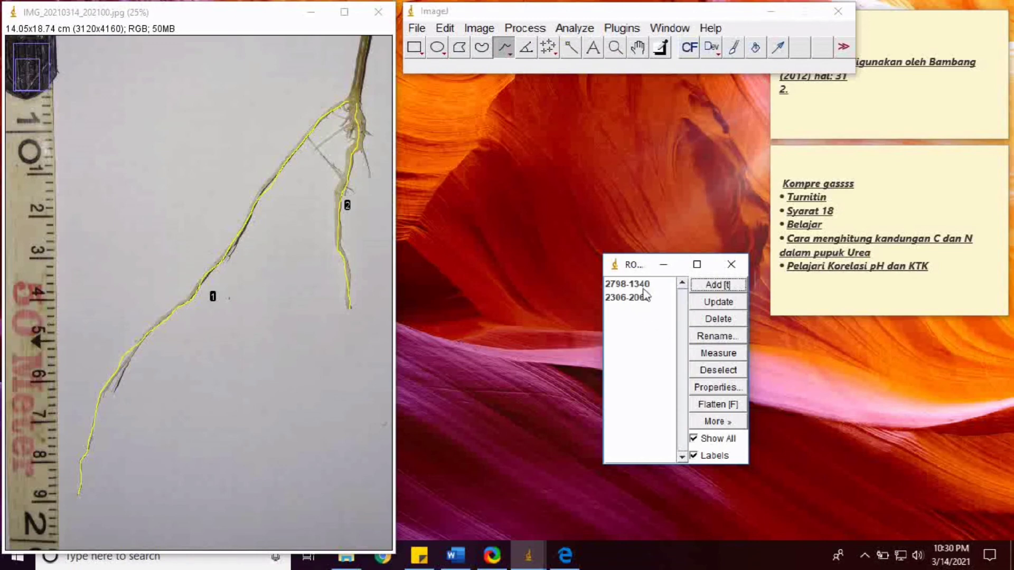
Measure both root traces and save the results table as "hasil pengukuran akar tanaman.csv" in the cropmodelling folder.
click(727, 356)
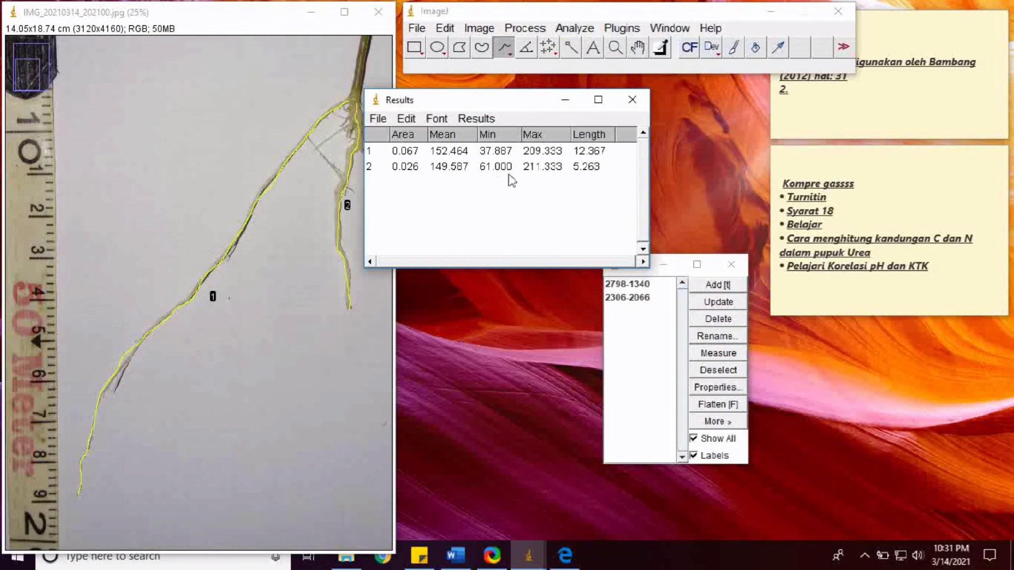
click(378, 119)
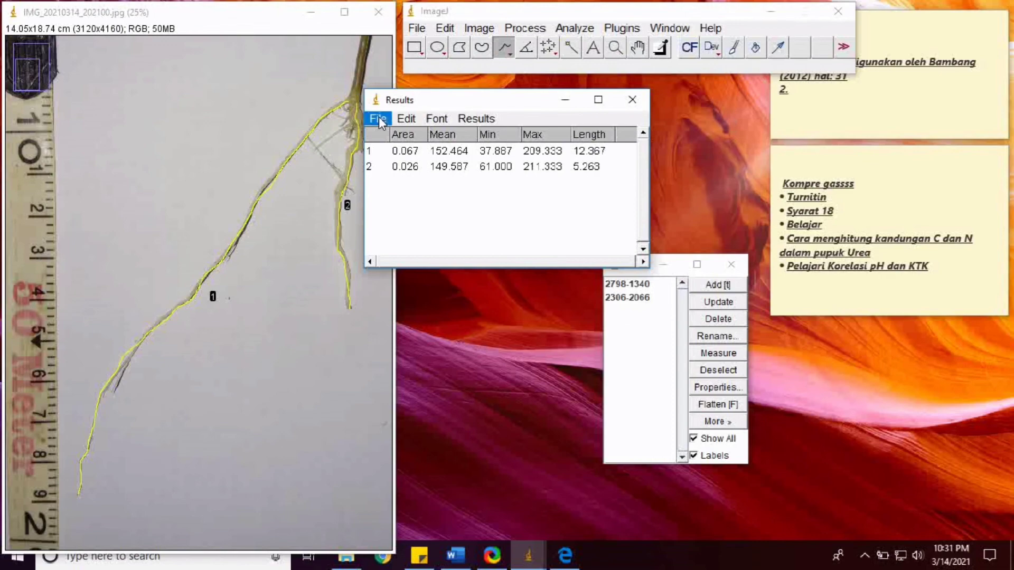
click(397, 138)
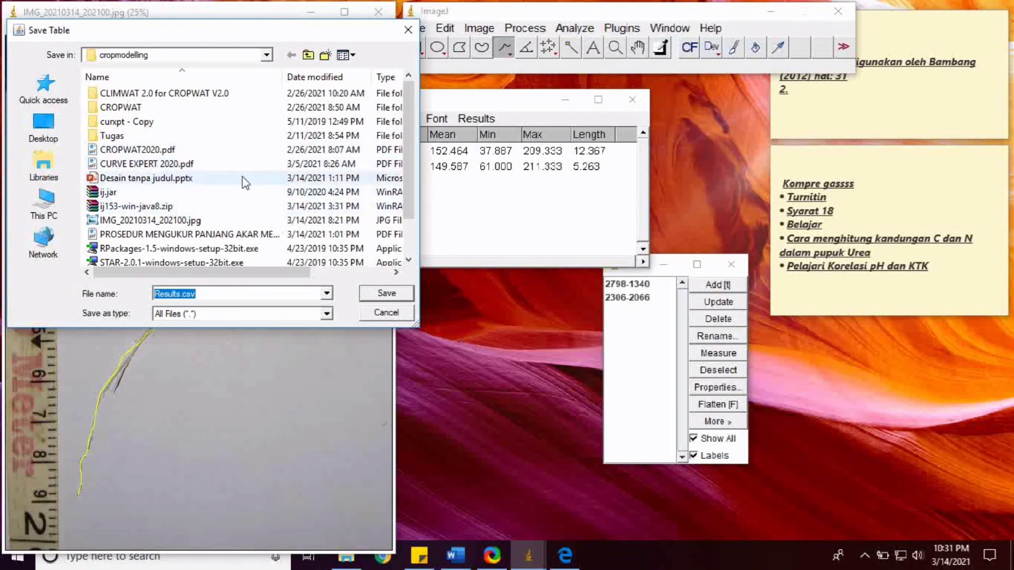
click(178, 294)
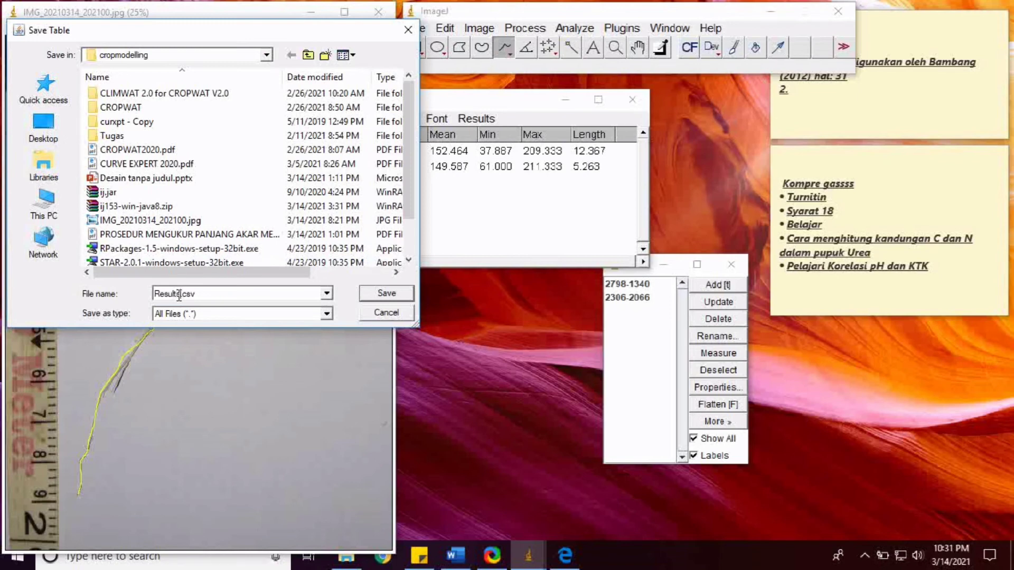
key(BackSpace)
key(BackSpace)
key(BackSpace)
key(BackSpace)
key(BackSpace)
key(BackSpace)
key(BackSpace)
text(hasil pengukuran akar tanaman)
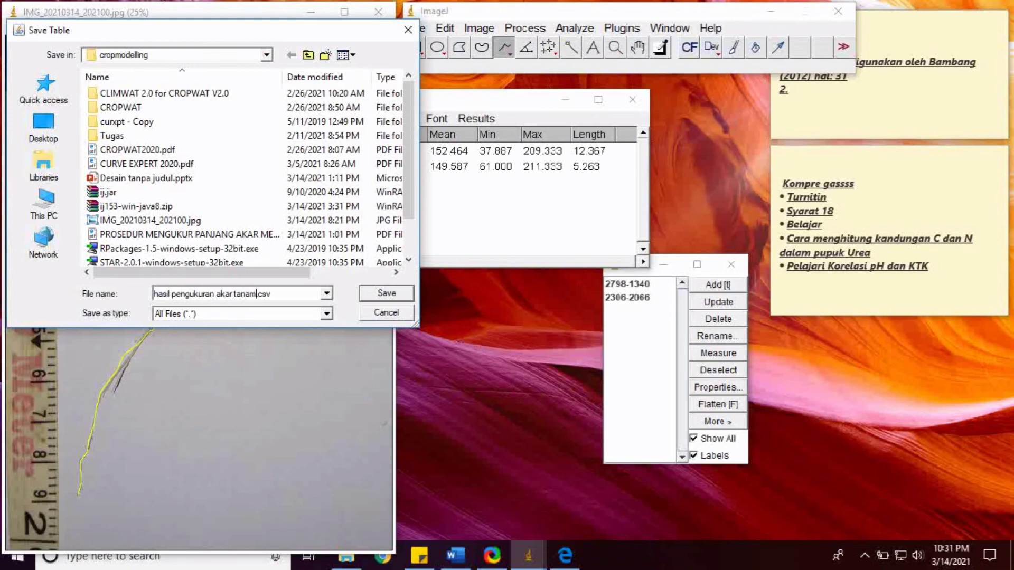
click(372, 298)
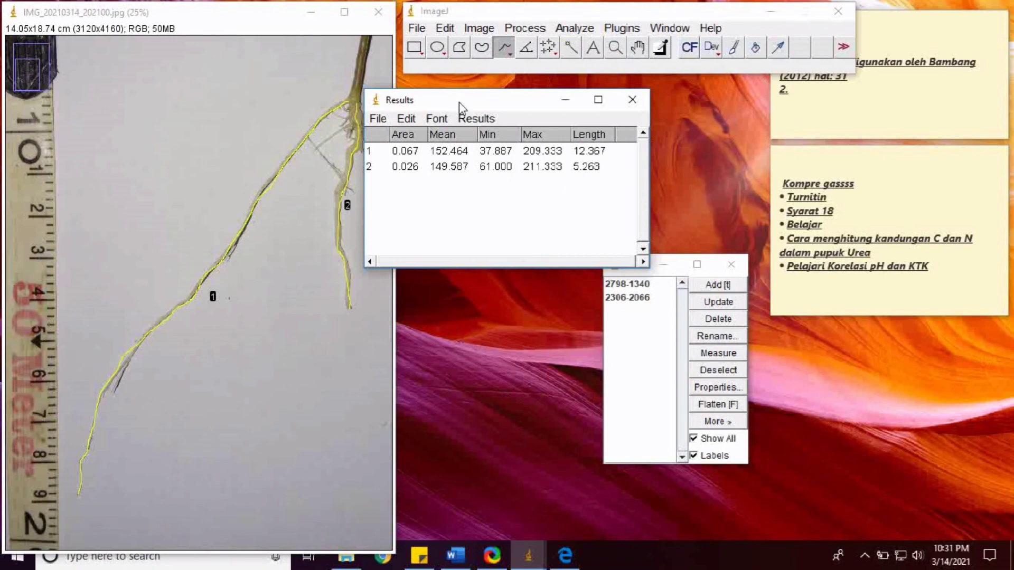
Place the Results window clear of the root photo and bring the ROI Manager to the front.
drag(459, 105, 501, 95)
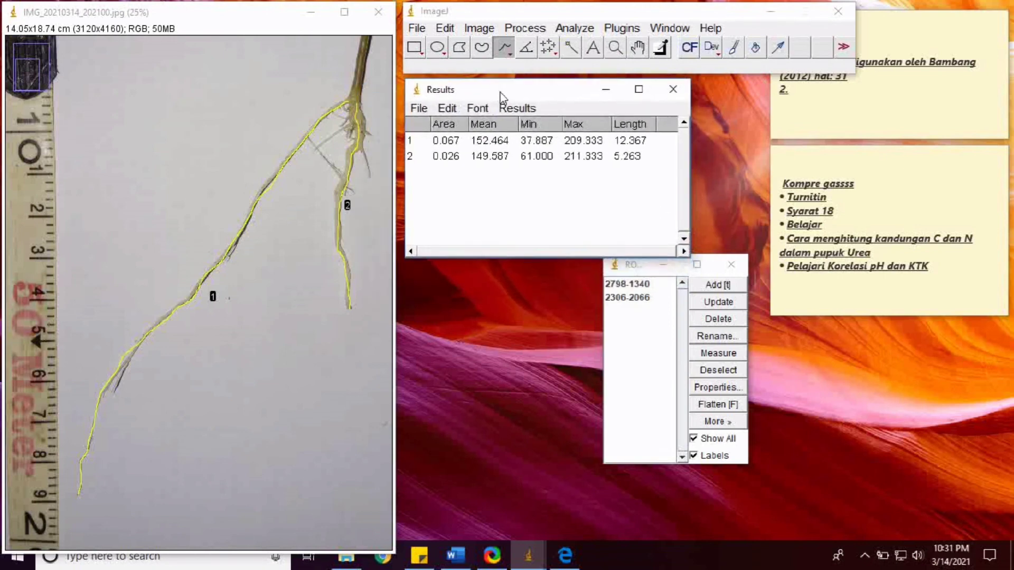
click(616, 265)
click(616, 265)
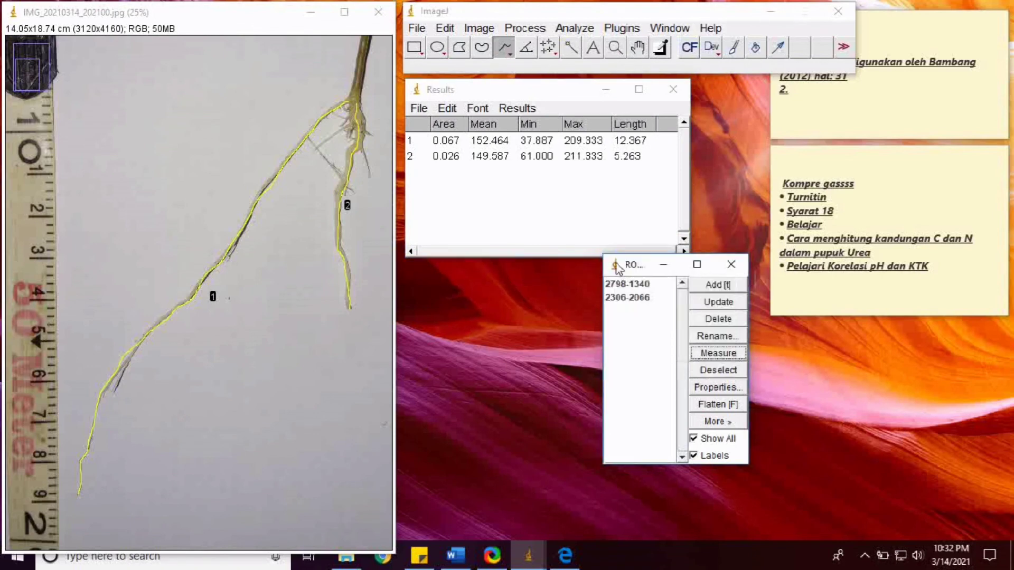
click(616, 265)
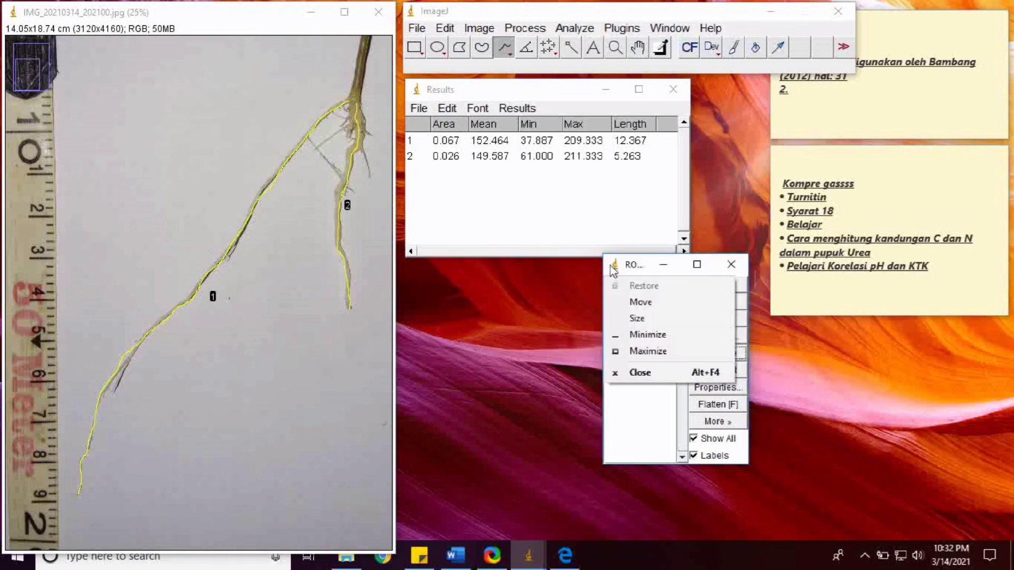
click(576, 288)
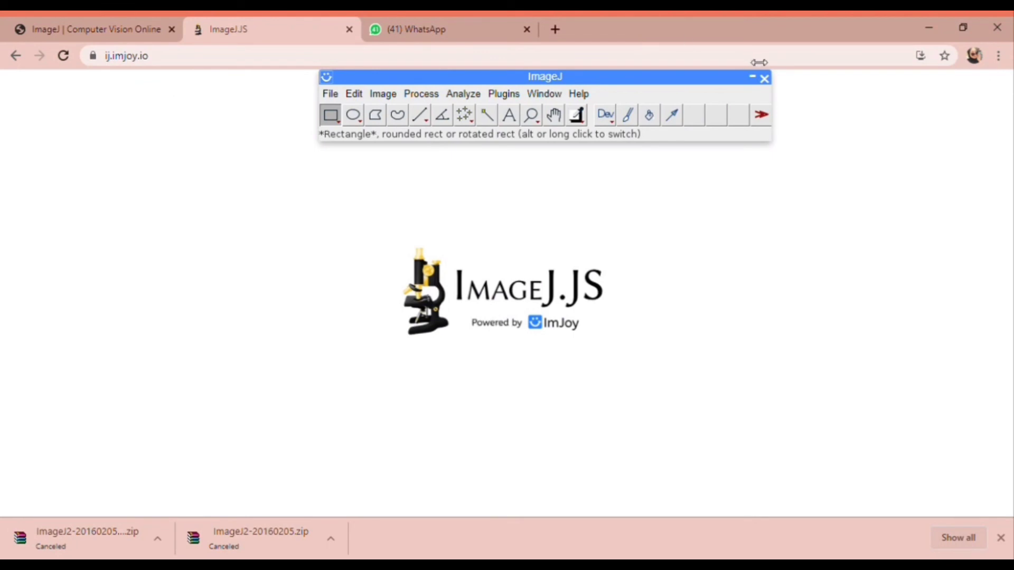
Switch to ImageJ.JS in the browser and open the local leaf photo f0f280aa-08eb-4cf2-ad6b-218c9bc76d79.jpg.
click(331, 94)
click(337, 95)
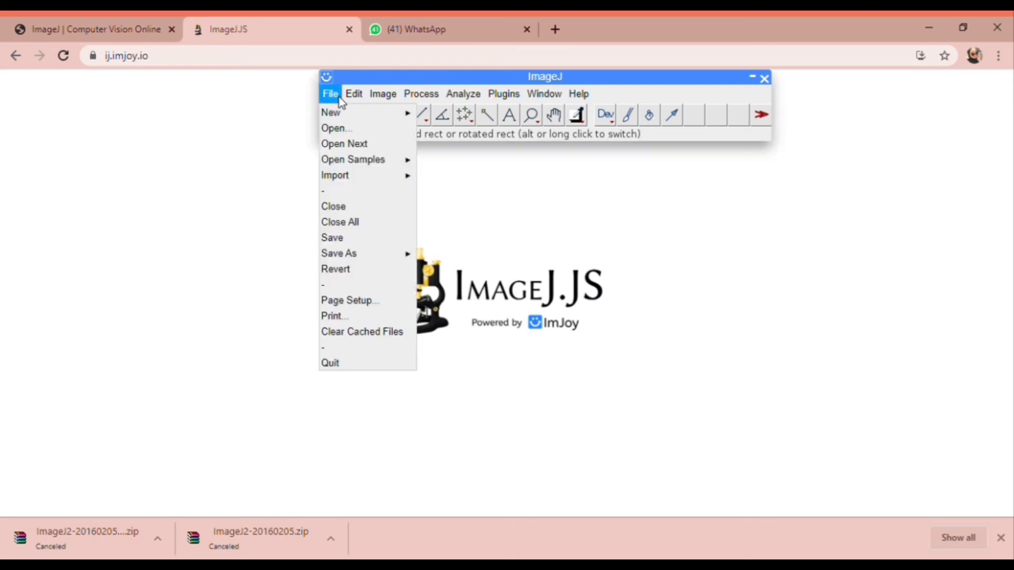
click(353, 129)
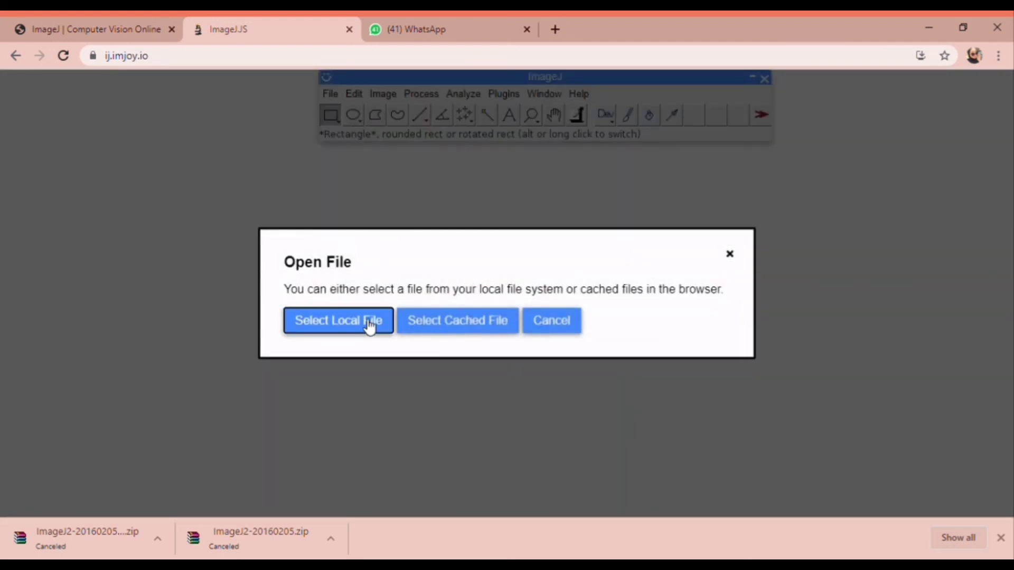
click(312, 328)
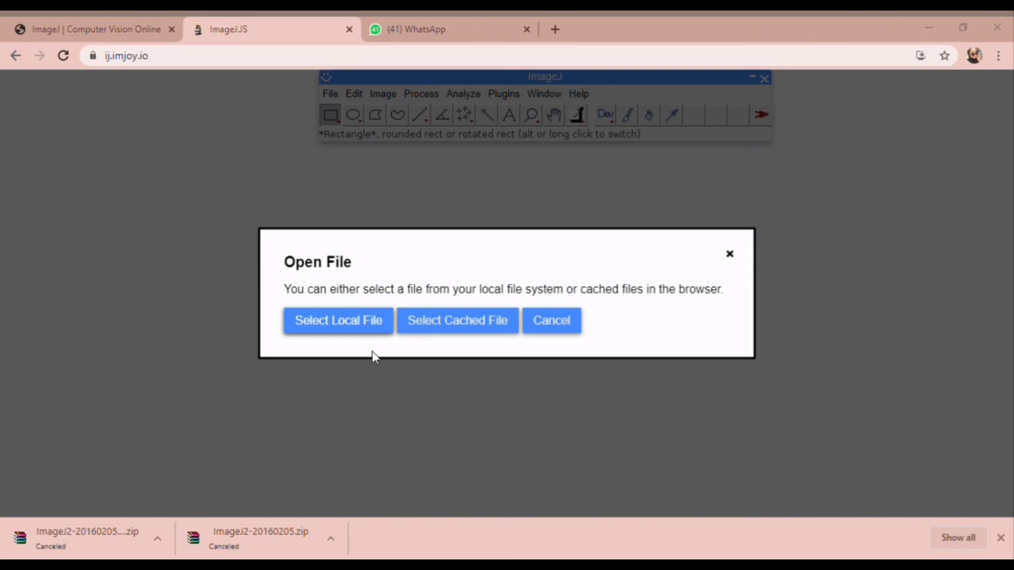
click(380, 320)
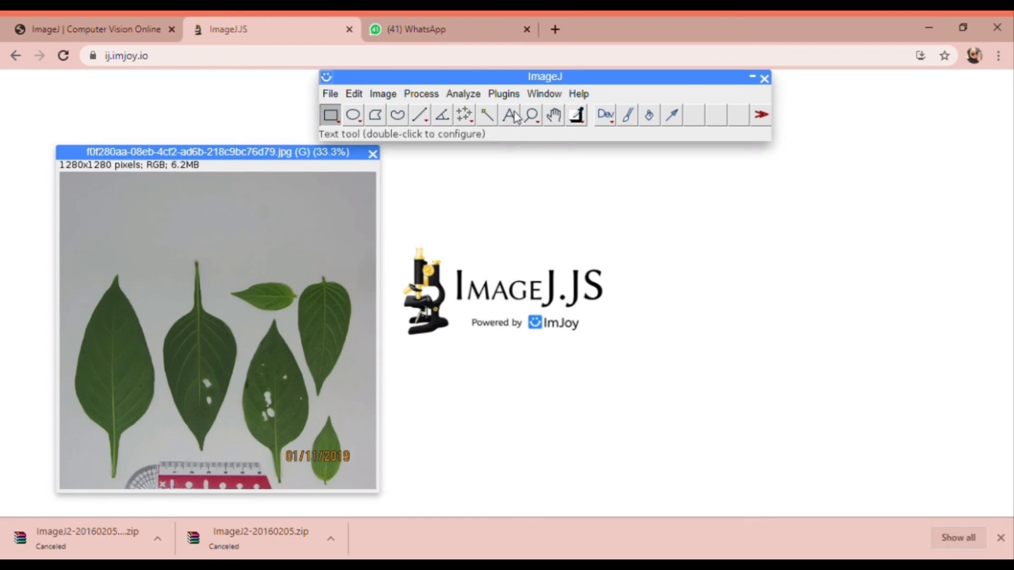
Try to set the leaf photo's scale to a known distance of 2.00 with cm as the unit of length.
click(504, 94)
mouse_move(463, 93)
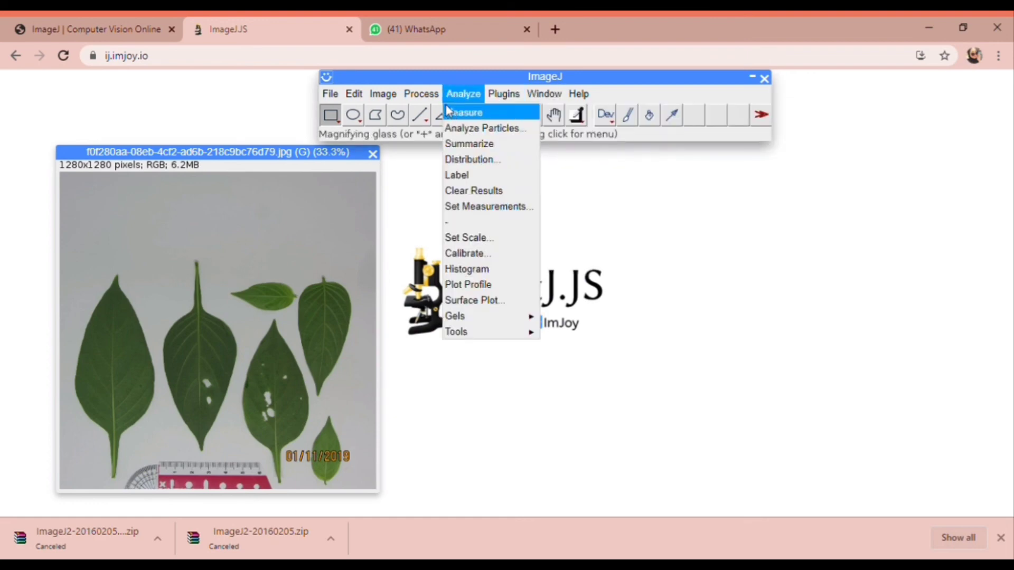
click(478, 242)
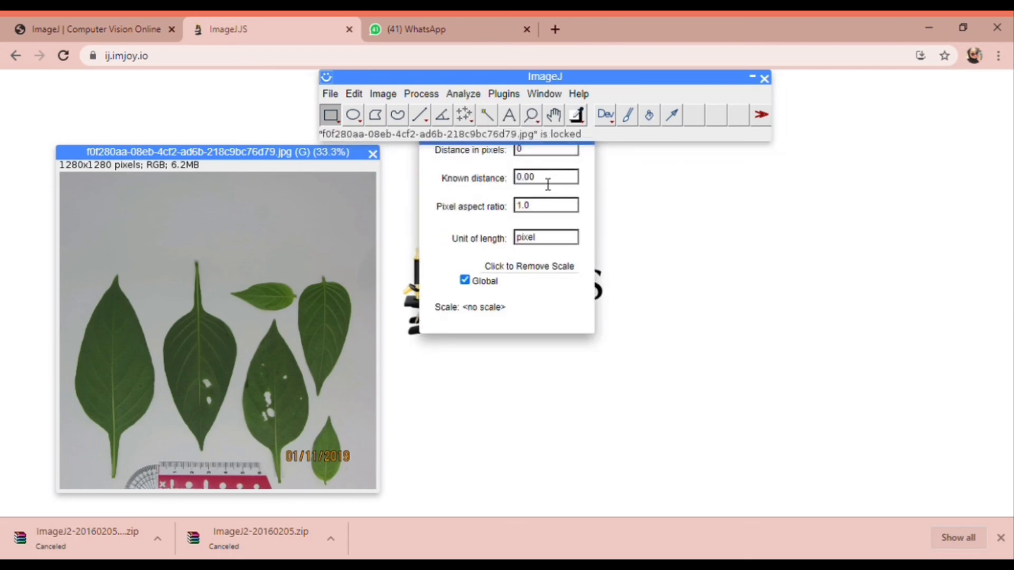
double_click(548, 237)
text(cm)
double_click(543, 185)
text(2.00)
key(Return)
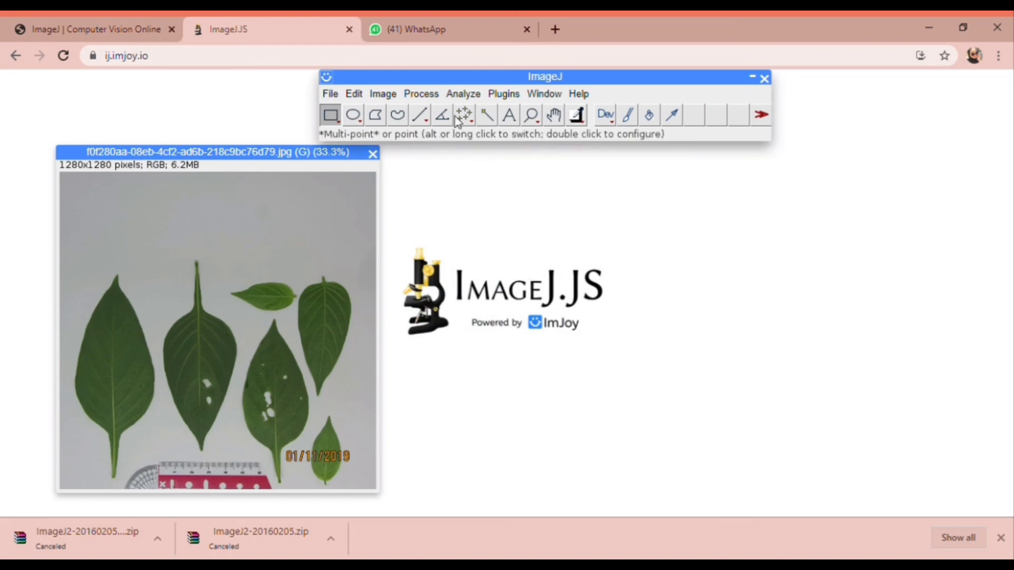
Convert the leaf photo from RGB Color to the 8-bit image type.
click(417, 94)
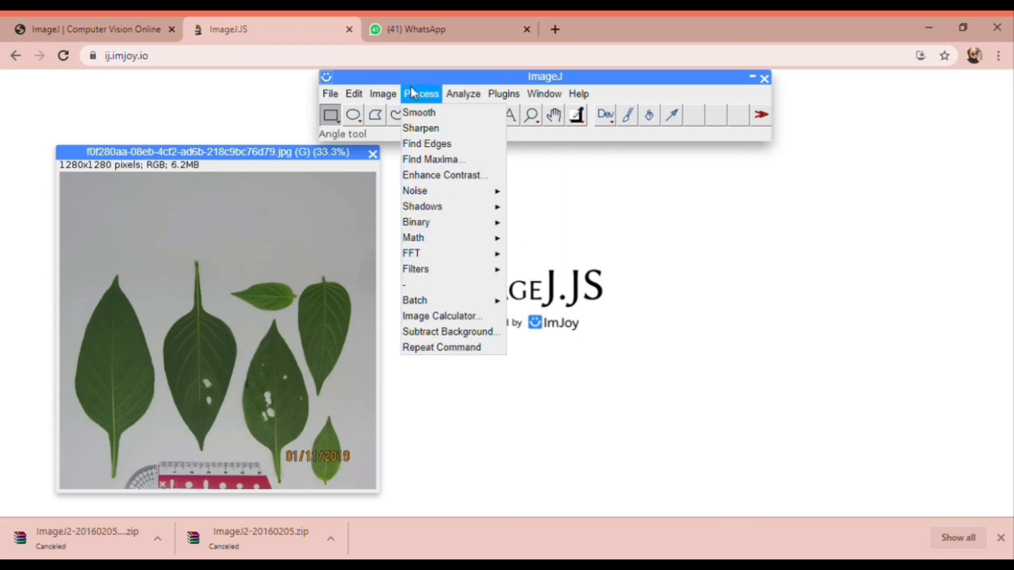
mouse_move(383, 94)
mouse_move(432, 113)
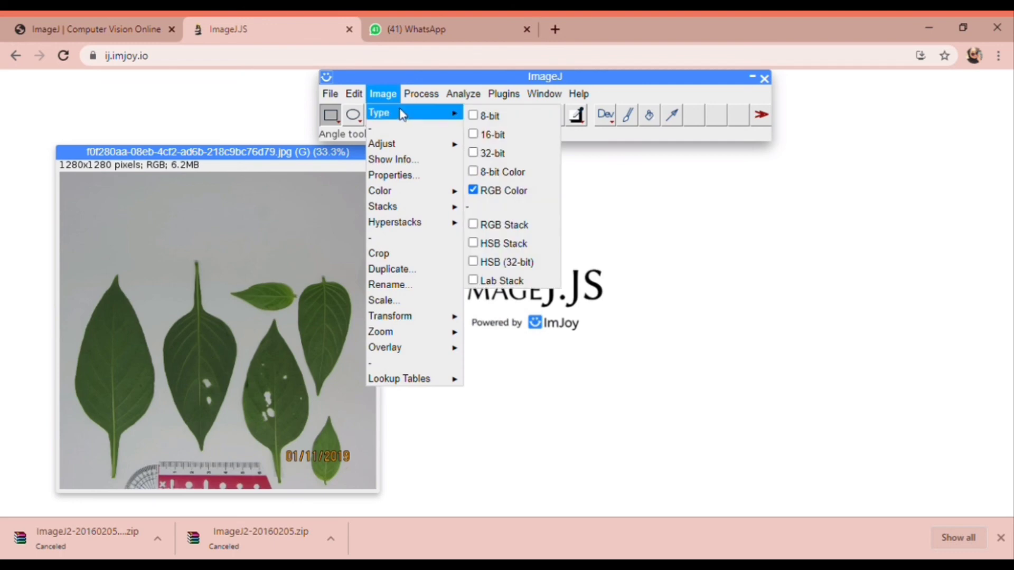
click(477, 118)
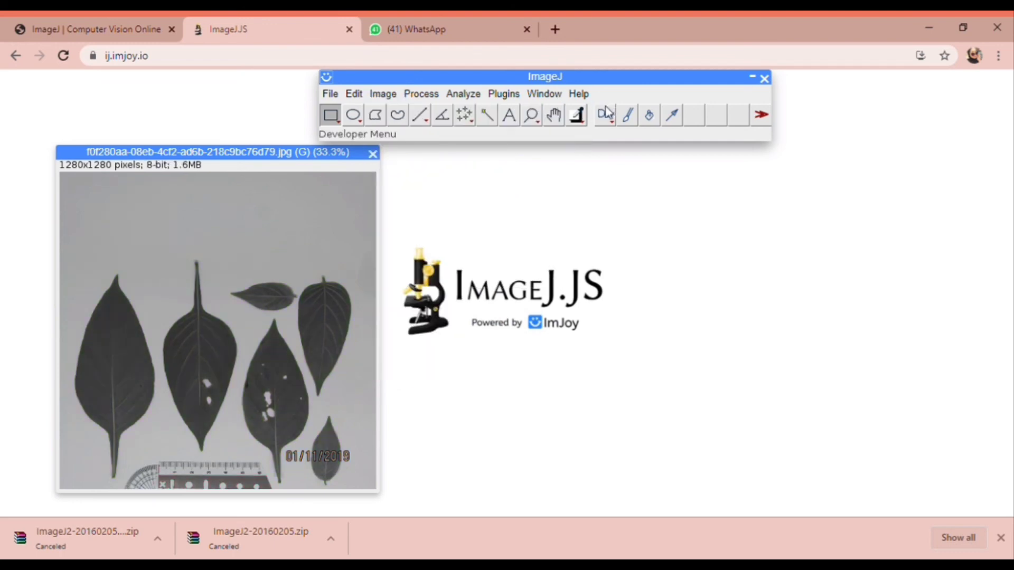
Turn the 8-bit leaf photo into a black-and-white binary image with Make Binary.
click(503, 94)
click(430, 96)
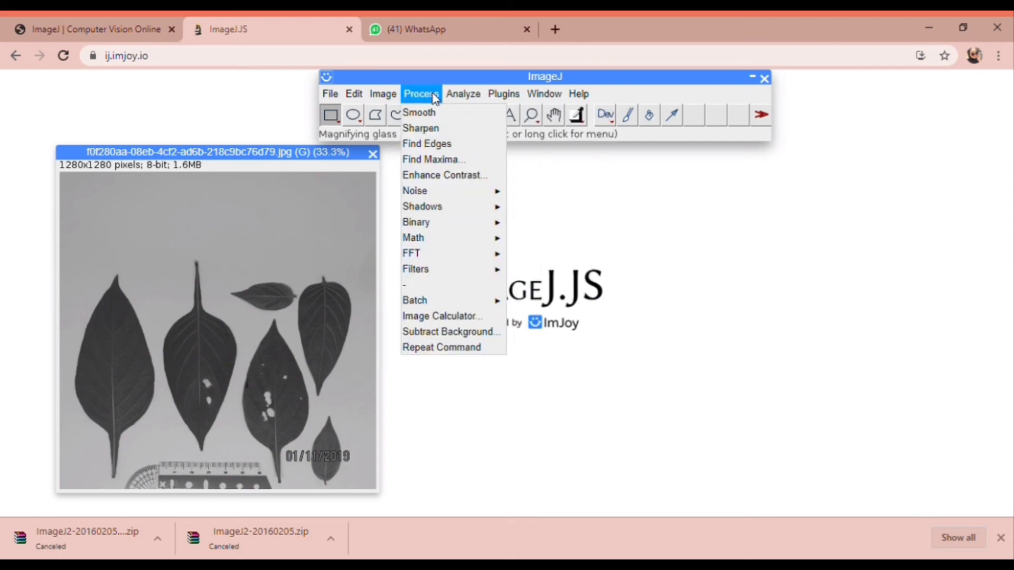
mouse_move(451, 228)
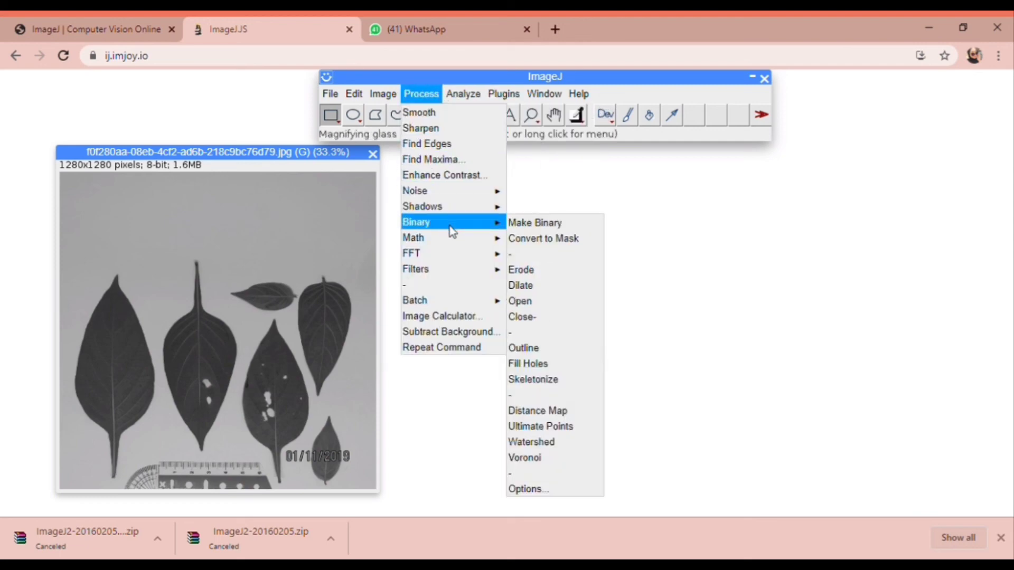
click(533, 224)
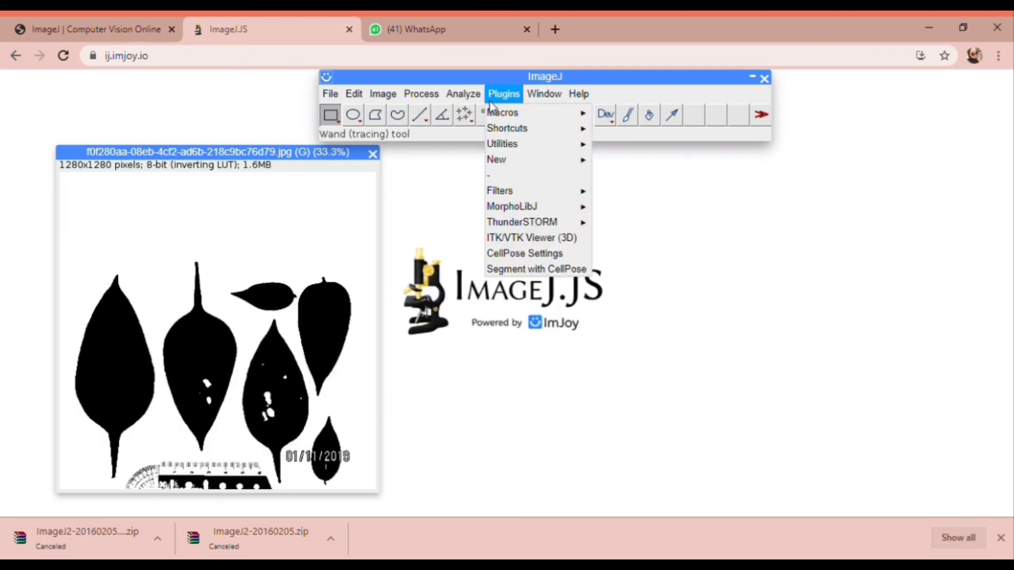
Open the ROI Manager for the binary leaf image and enable Show All and Labels.
mouse_move(471, 100)
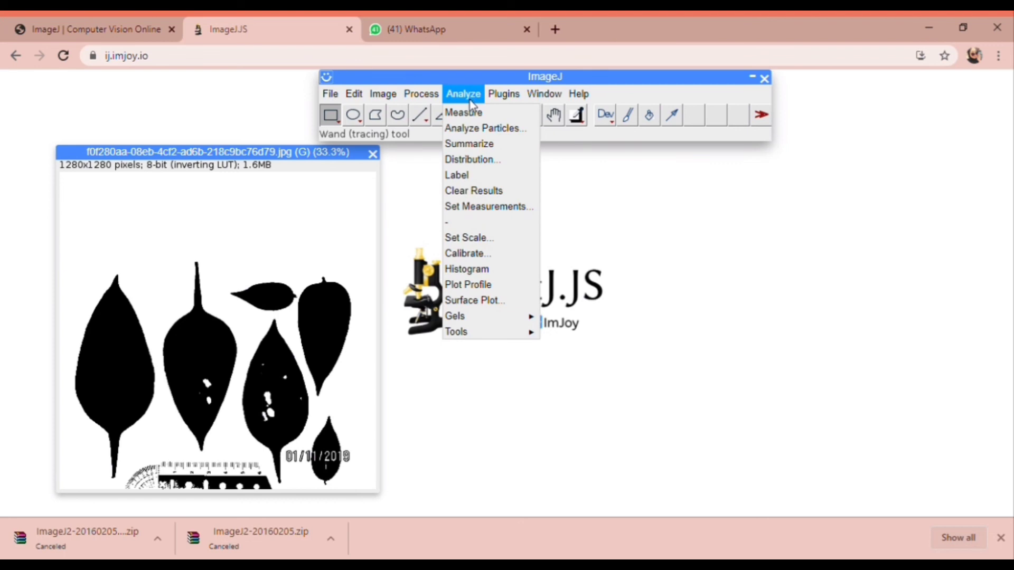
mouse_move(509, 317)
mouse_move(528, 327)
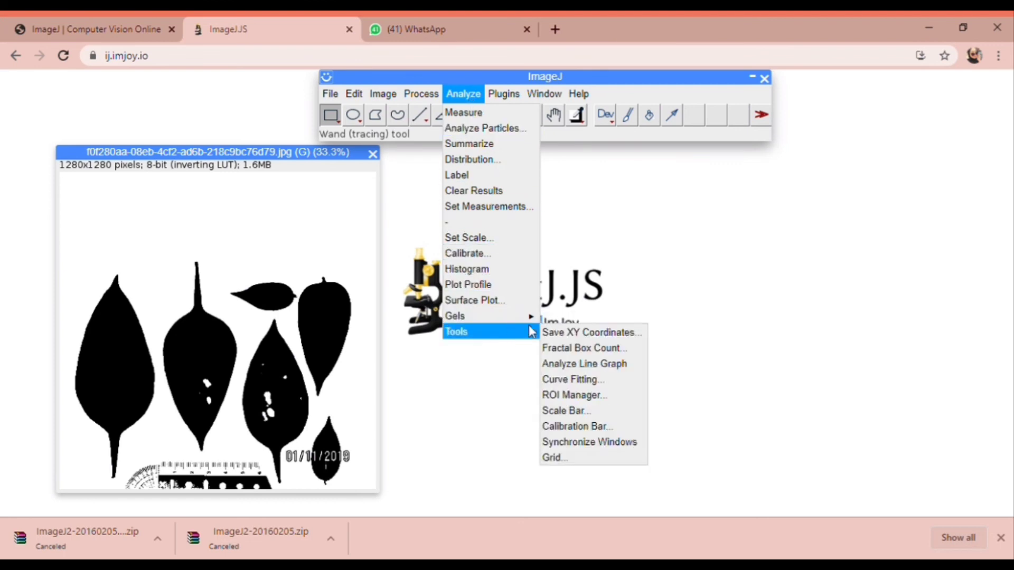
click(560, 331)
click(461, 98)
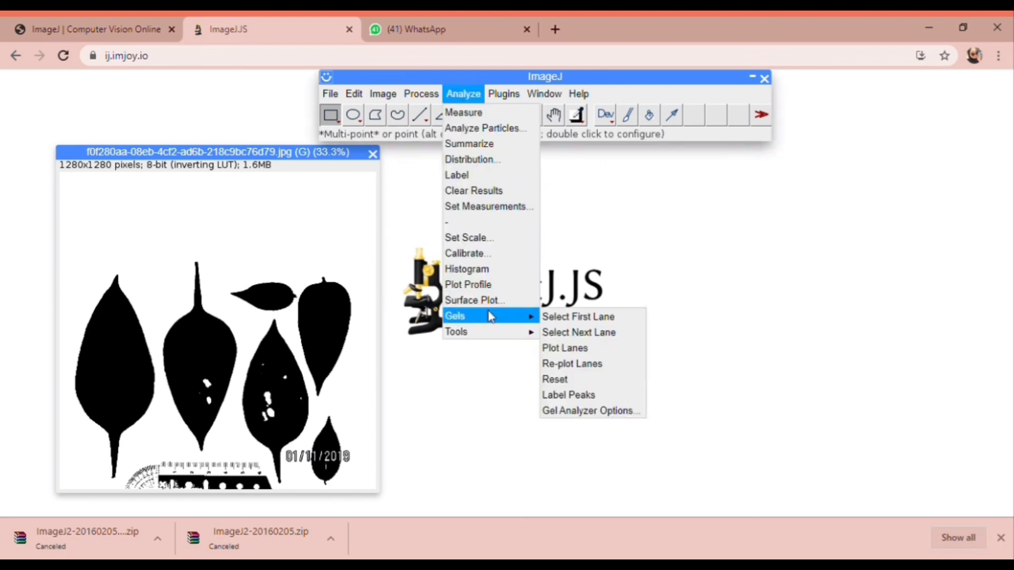
mouse_move(496, 331)
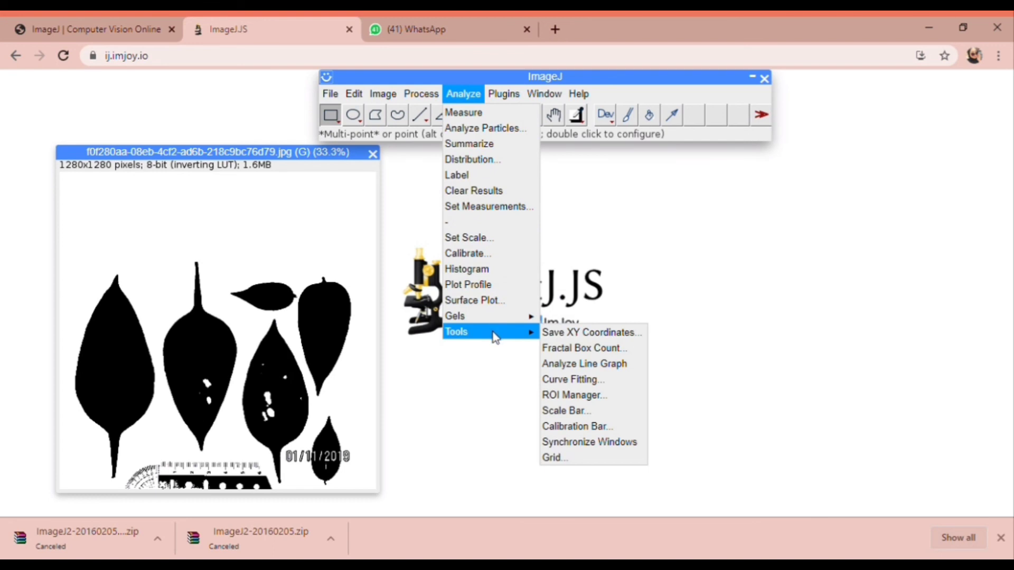
click(583, 396)
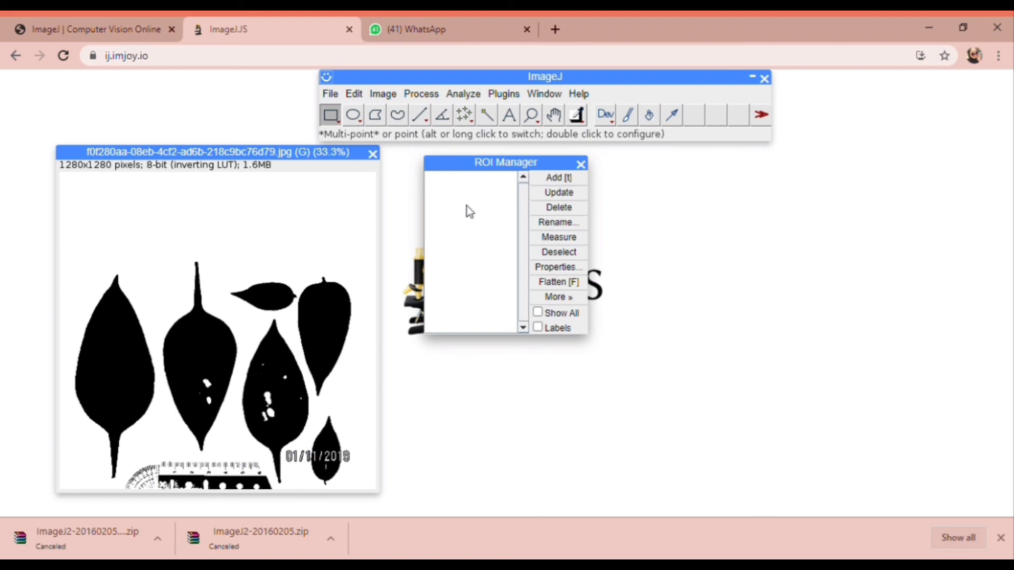
click(537, 327)
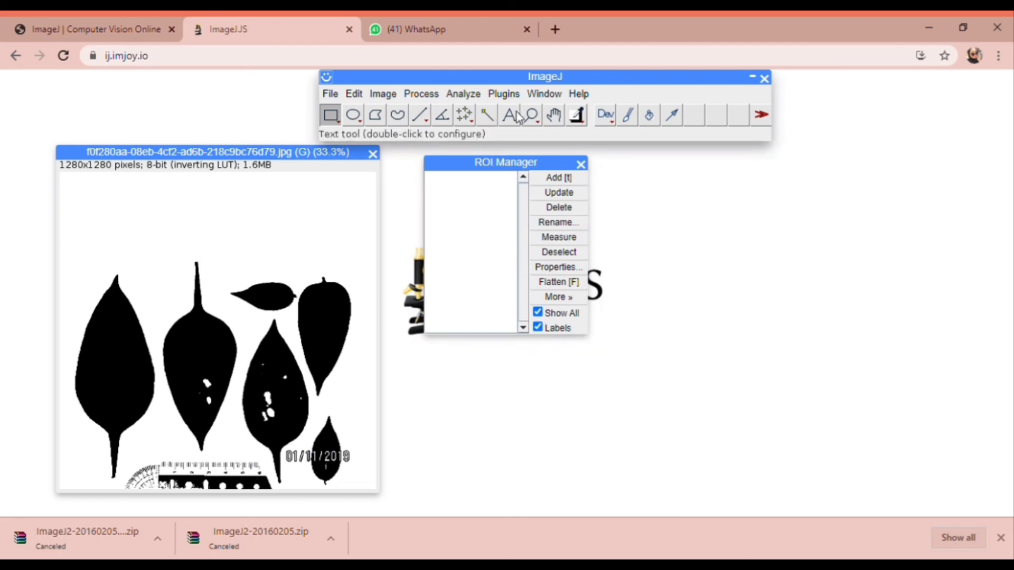
With the Wand tool, select the leftmost leaf, a hole in the second leaf and the third large leaf, adding each to the ROI Manager.
click(487, 115)
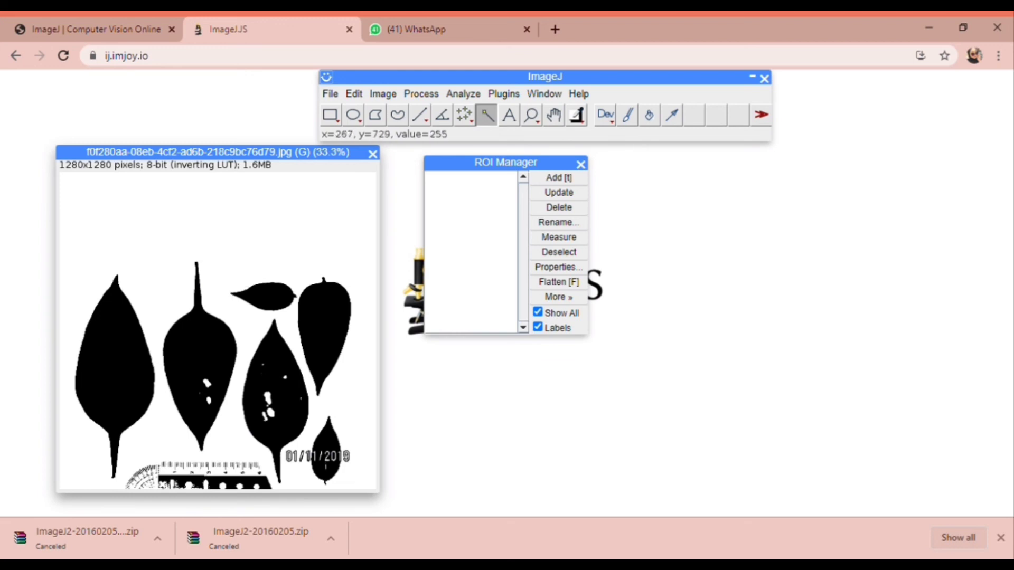
click(107, 300)
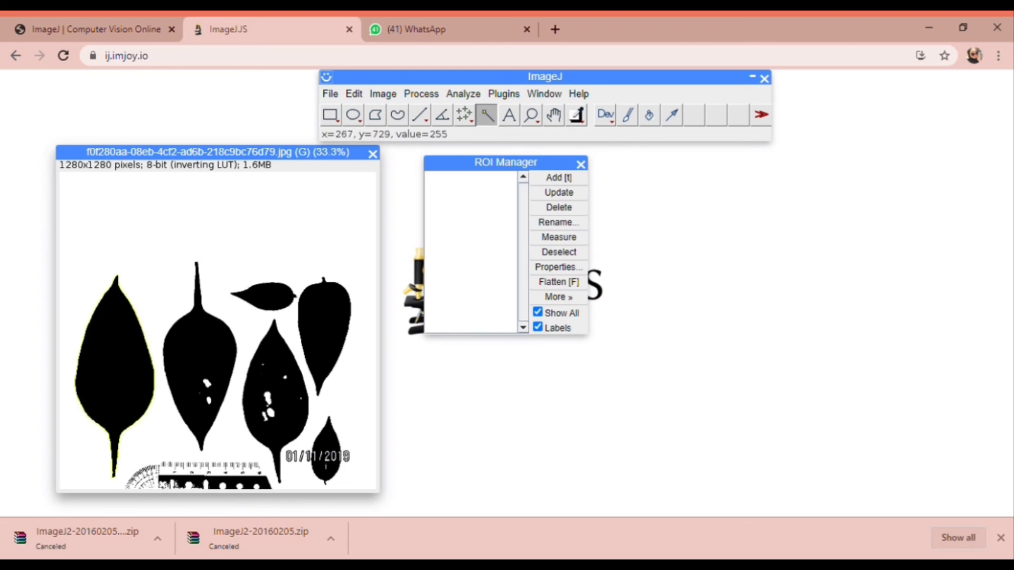
click(573, 180)
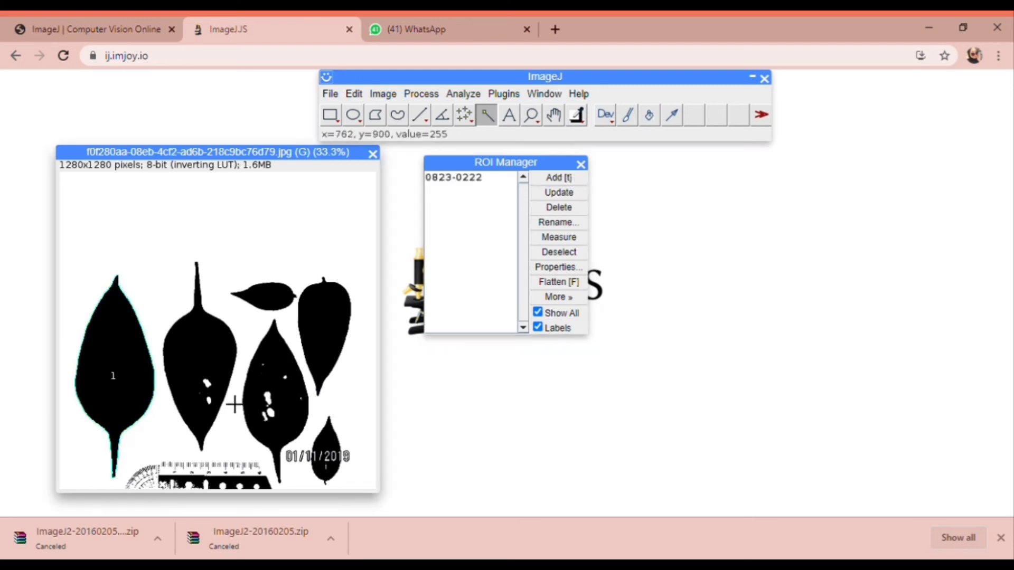
click(549, 185)
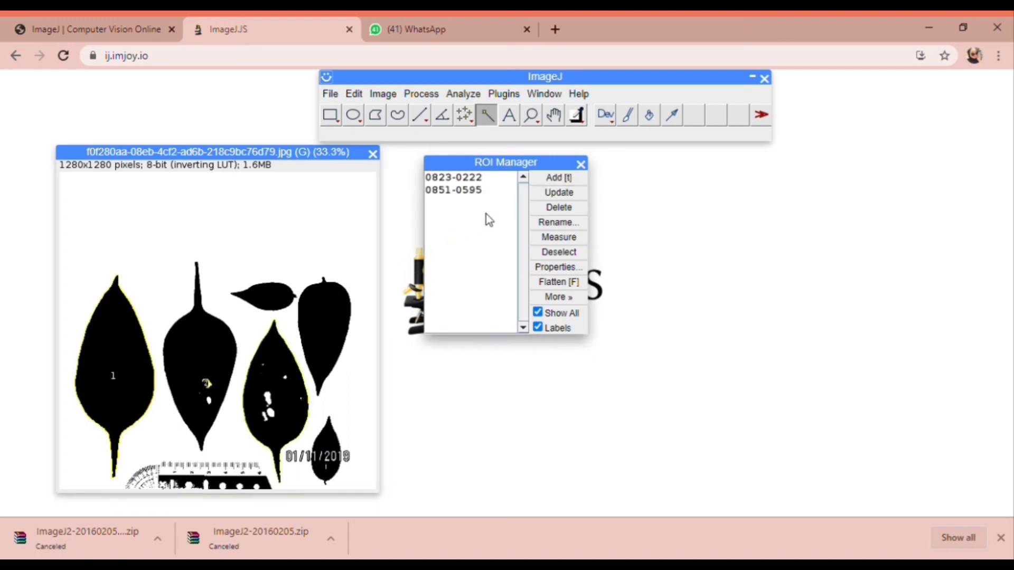
click(550, 183)
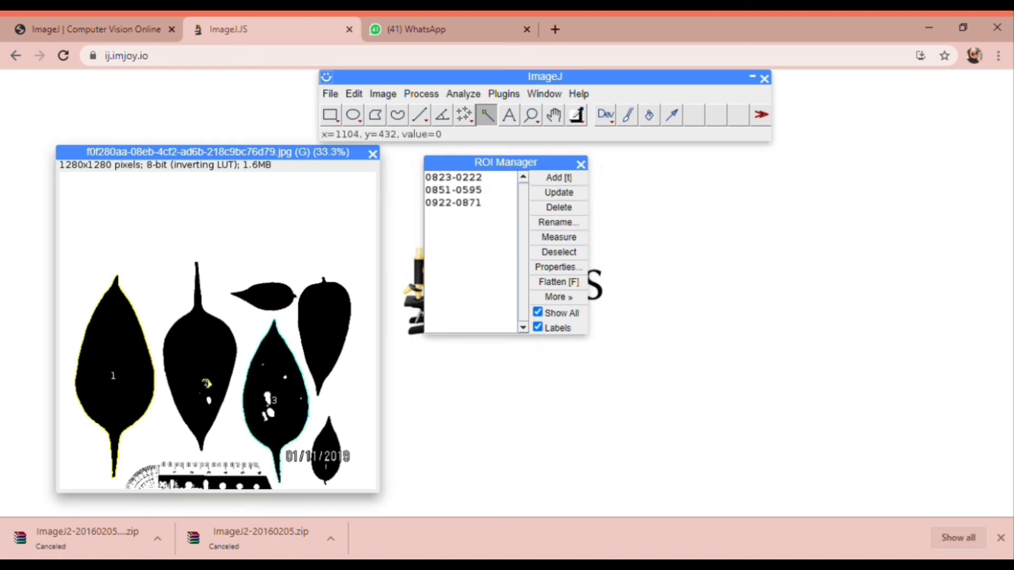
Add the small upper leaf, the upper-right leaf and the small lower-right leaf as Wand selections to the ROI Manager, and measure all ROIs.
click(283, 312)
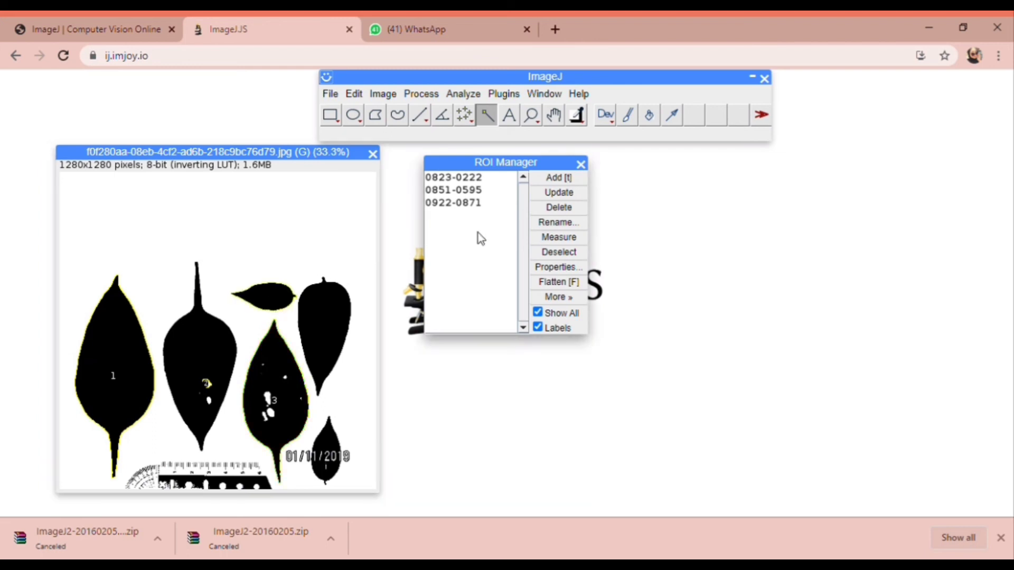
click(559, 178)
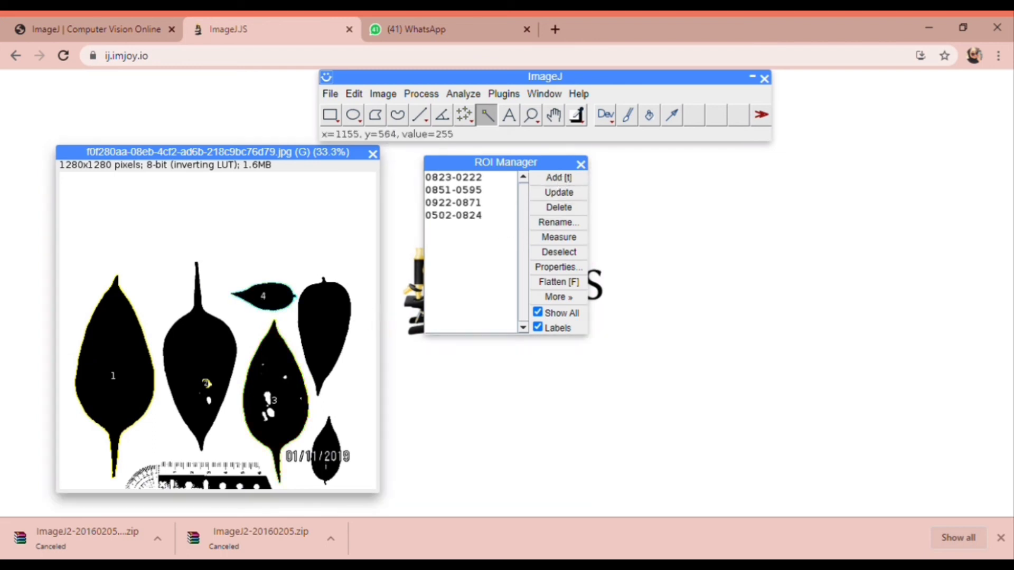
click(557, 179)
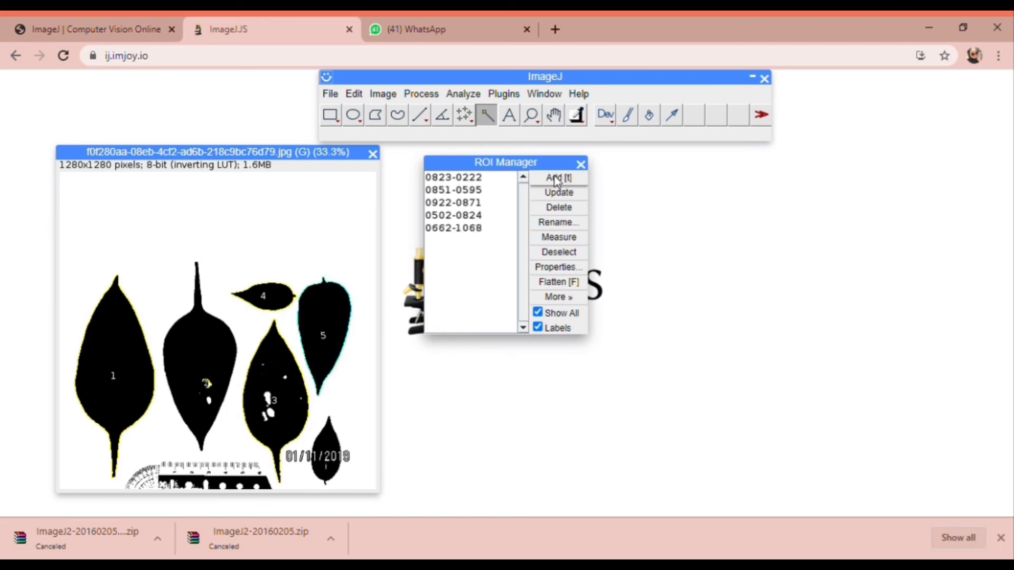
click(342, 445)
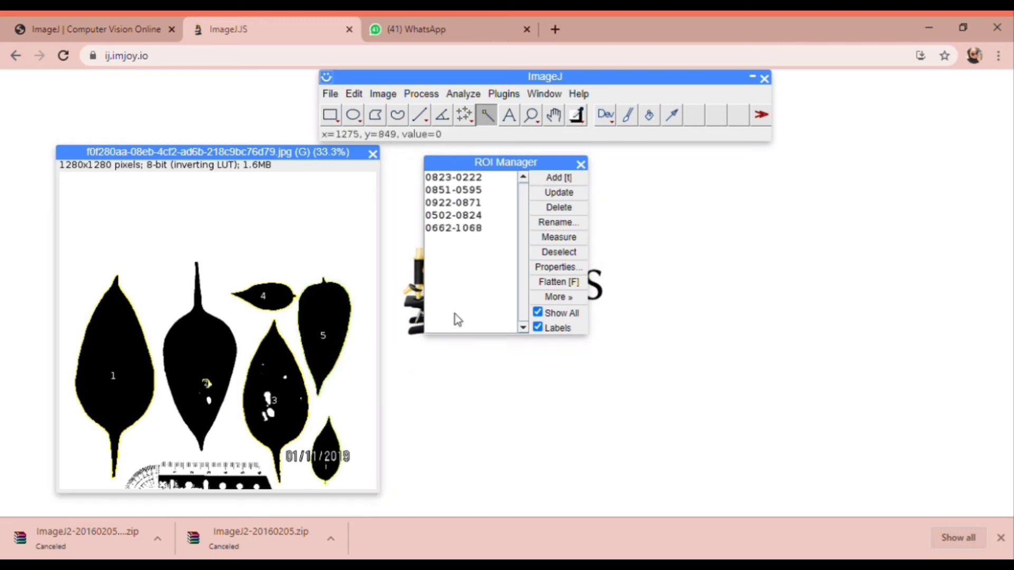
click(559, 180)
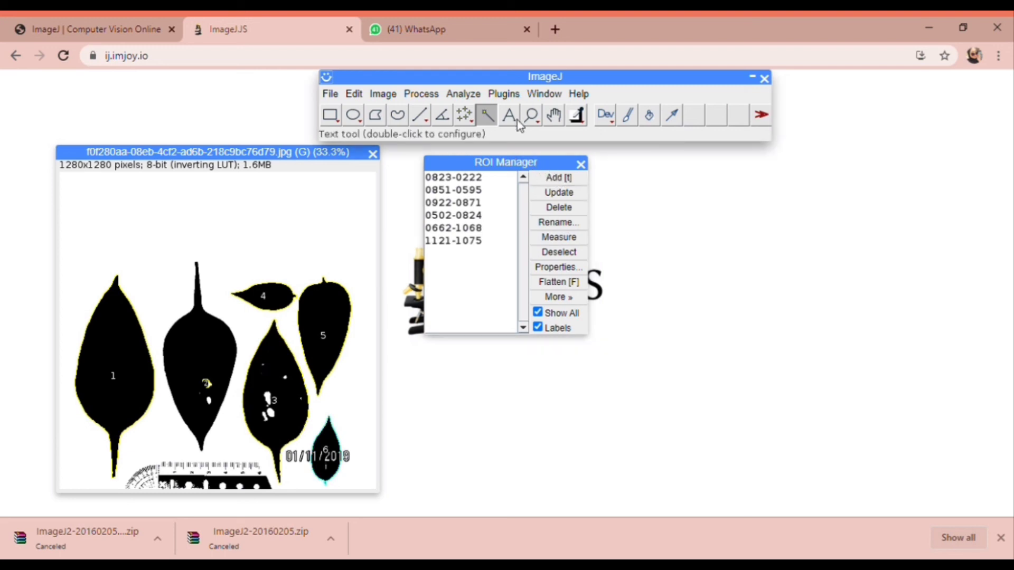
click(551, 240)
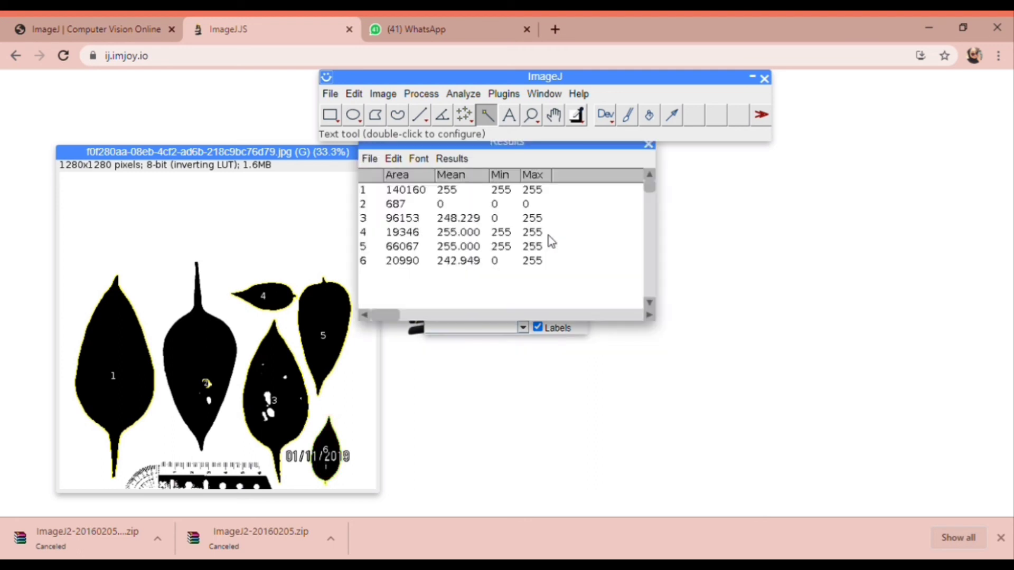